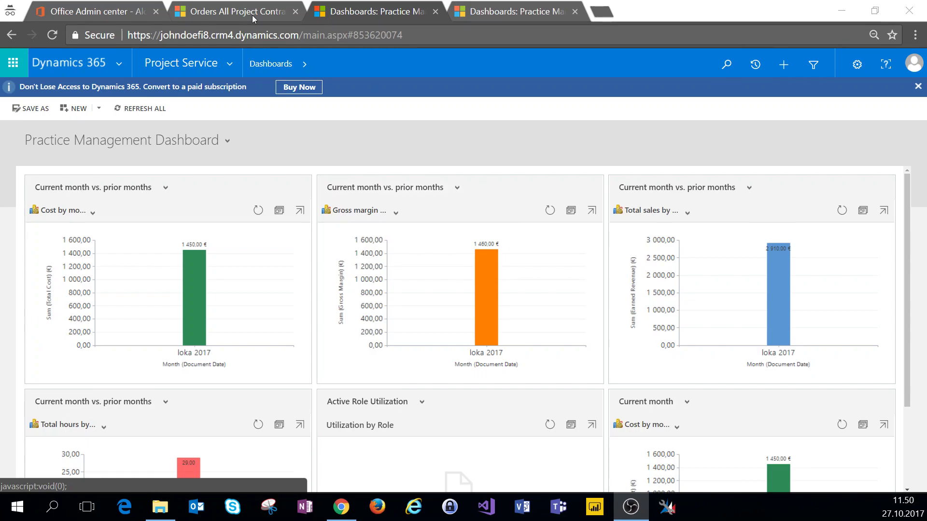
Open Demo Quote from the Project Service quotes and close it as won.
left_click(230, 66)
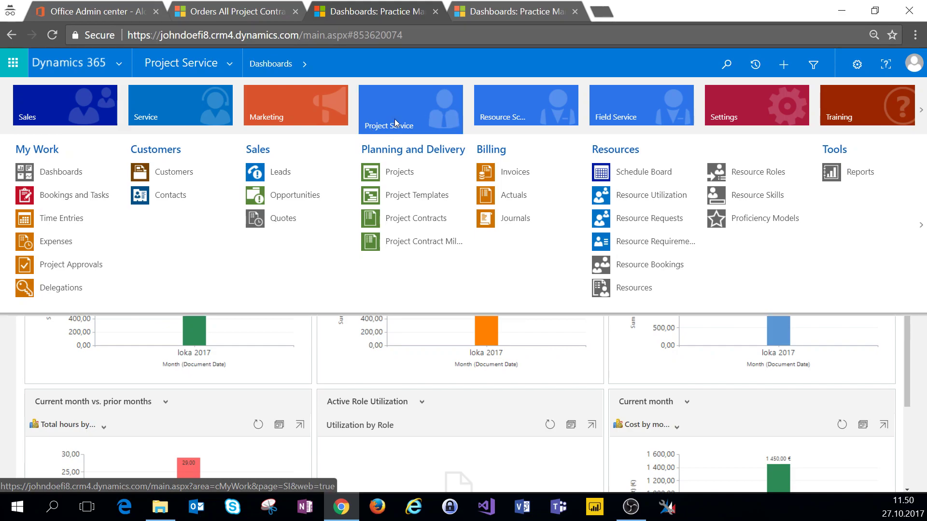
left_click(283, 219)
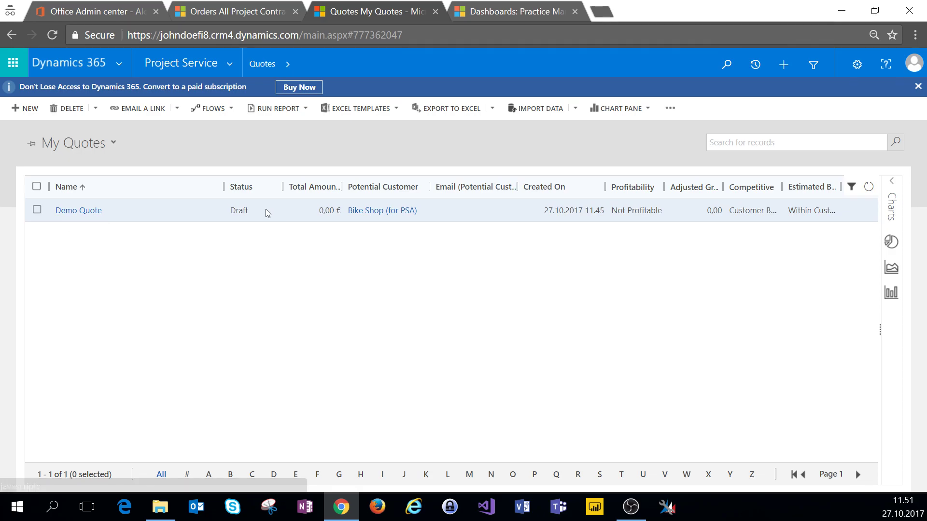
left_click(85, 211)
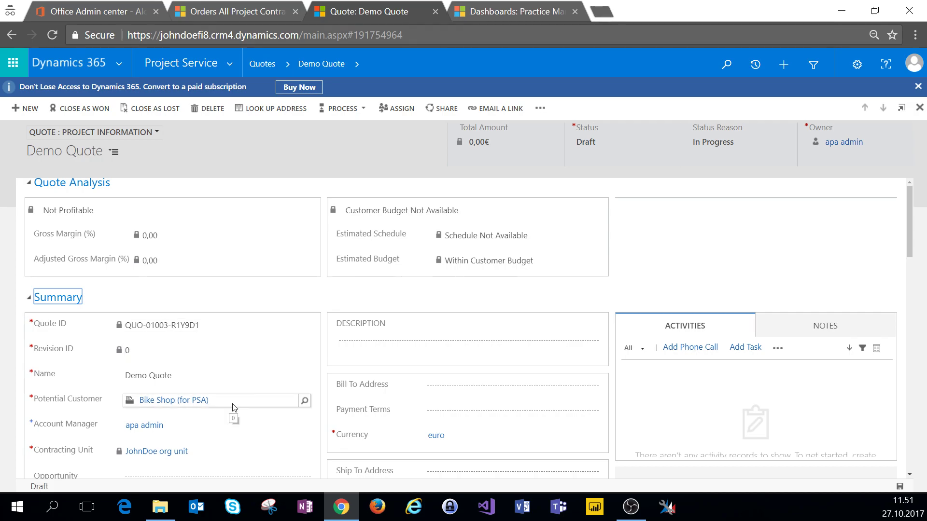
left_click(80, 109)
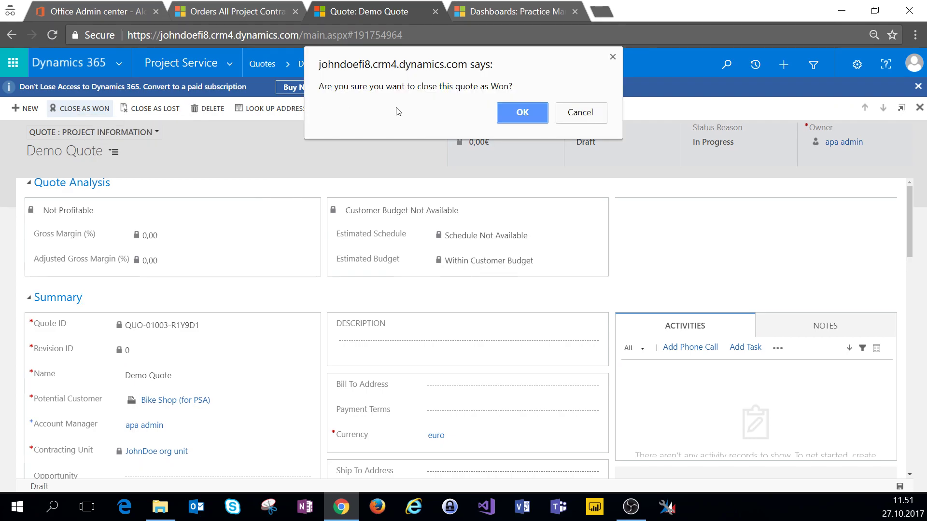
left_click(522, 113)
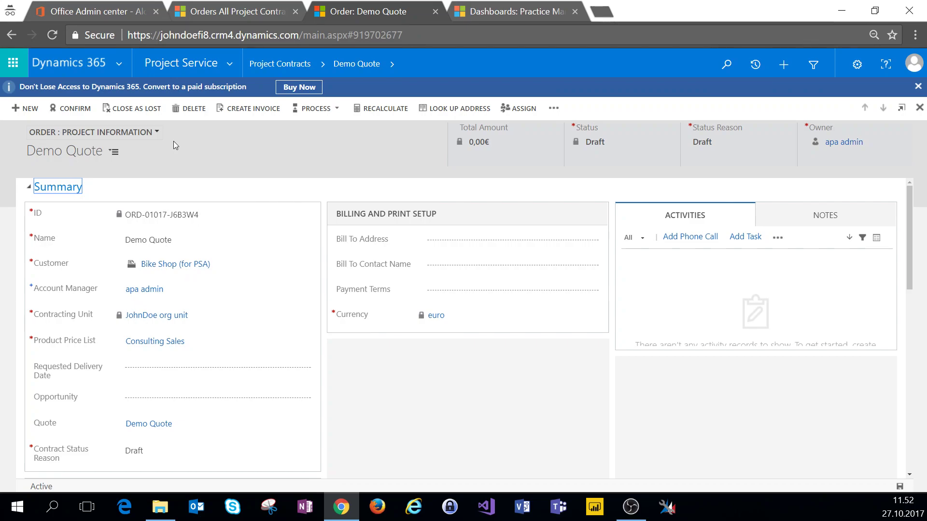
Refresh the list of all project contracts and open the Demo Contract record.
left_click(242, 13)
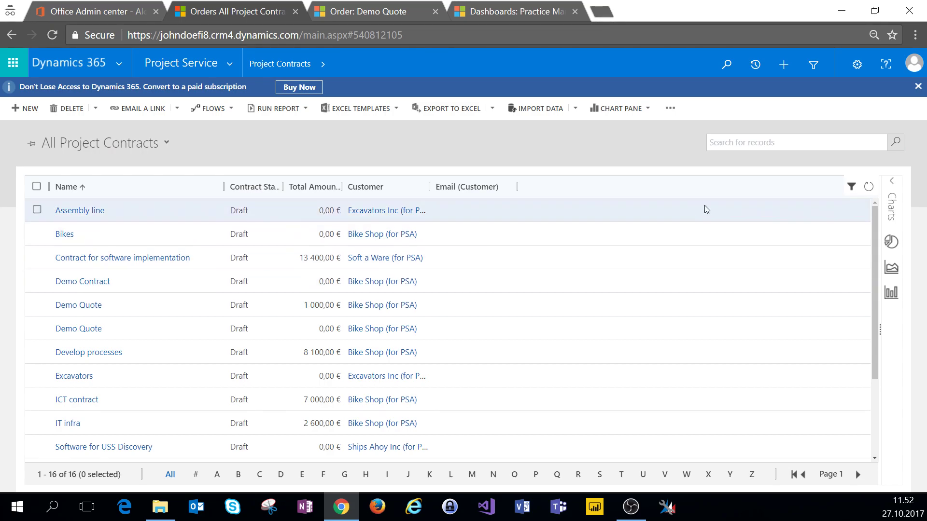
left_click(868, 187)
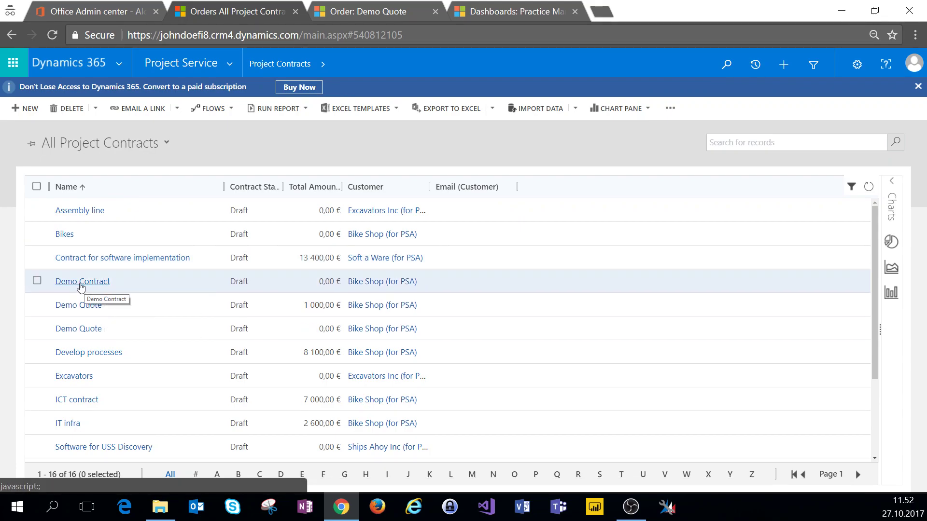
left_click(82, 285)
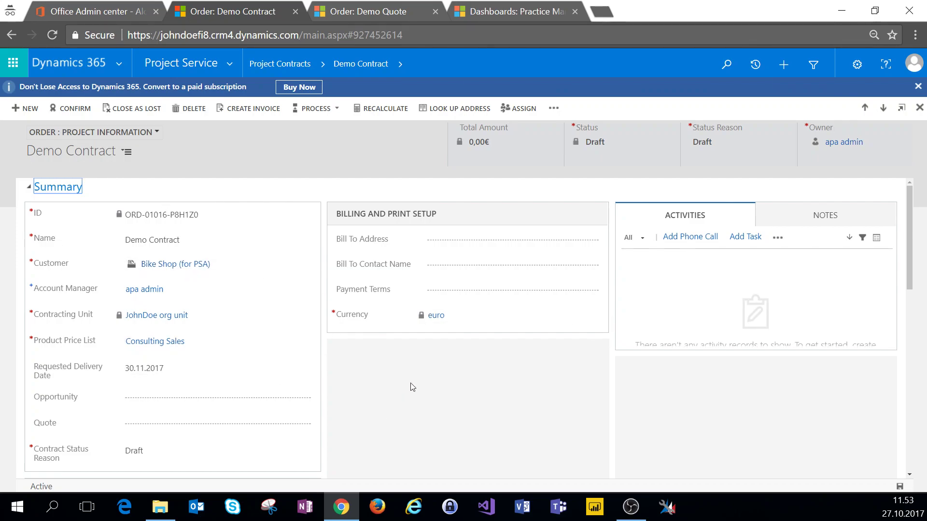
Examine the key metrics and gross profit analysis in the contract's performance section, then collapse the section.
scroll(409, 385, "down", 5)
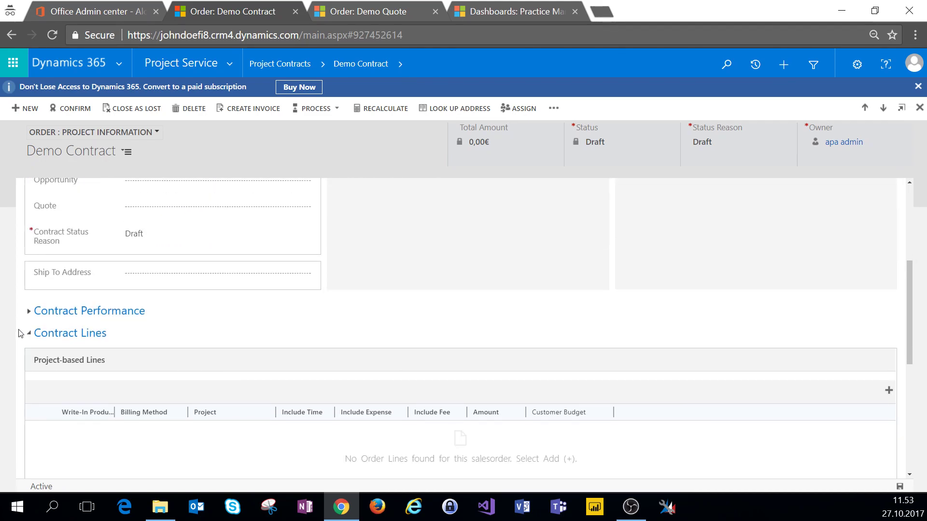
left_click(30, 313)
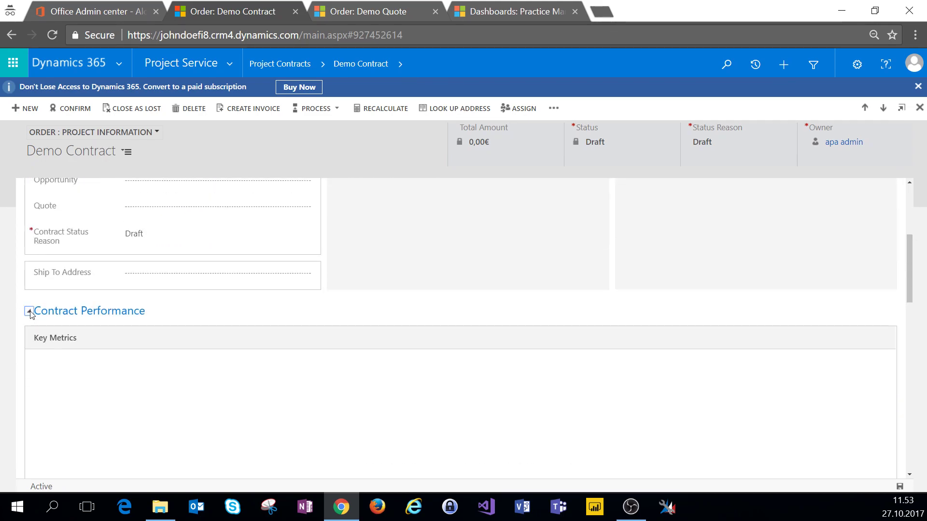
scroll(94, 366, "down", 3)
scroll(112, 372, "down", 1)
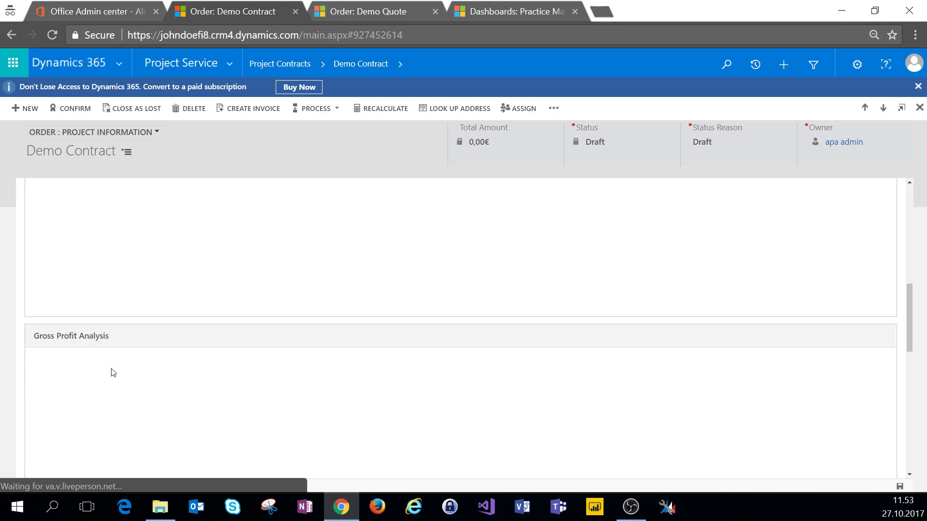
scroll(165, 382, "down", 2)
scroll(166, 383, "up", 5)
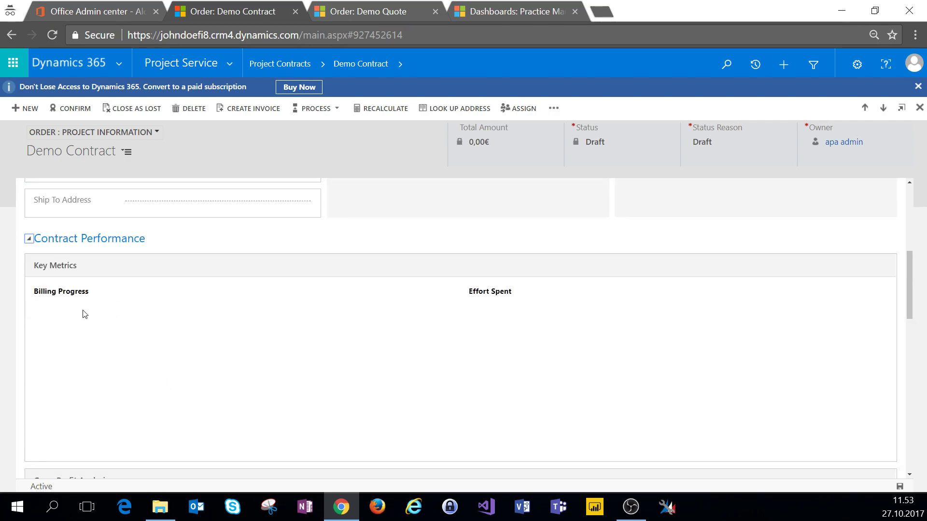
left_click(29, 240)
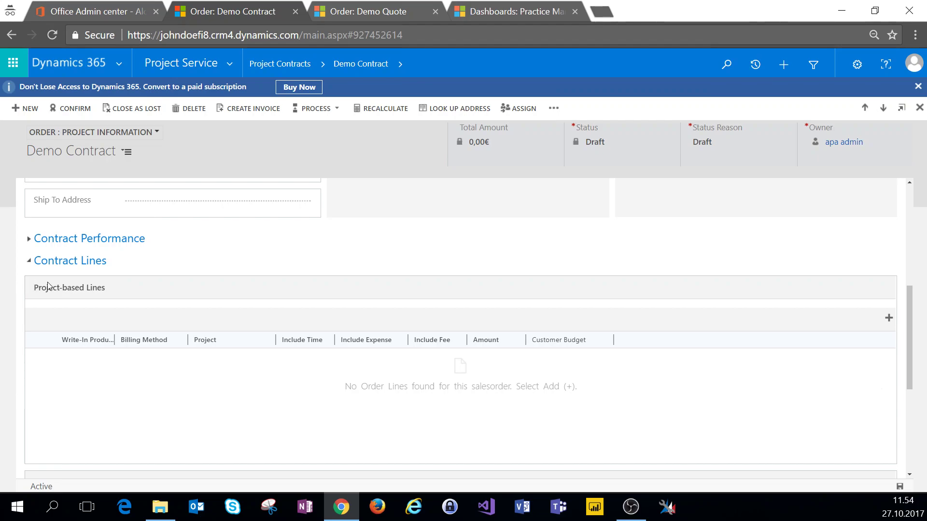
Review the contract lines of Demo Contract and start a new project-based line in a maximized window.
scroll(223, 391, "down", 2)
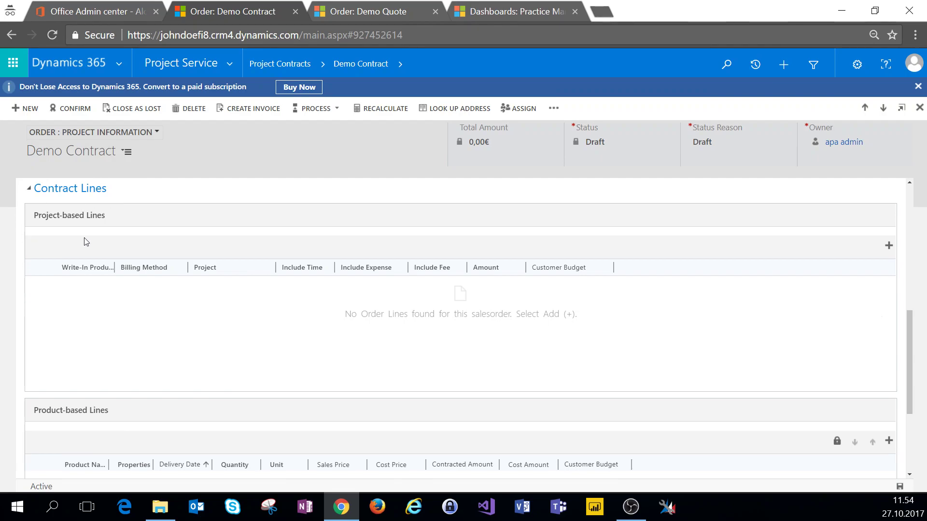
scroll(84, 375, "down", 4)
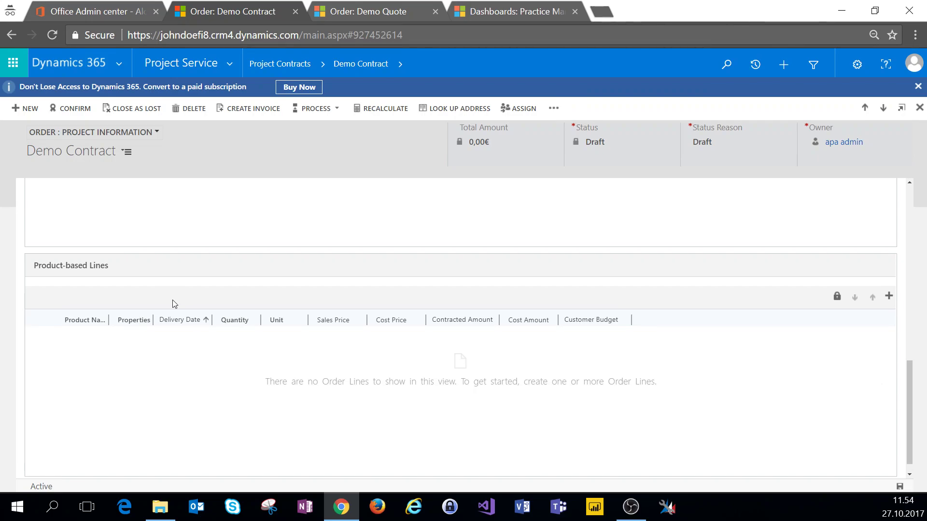
scroll(173, 302, "up", 4)
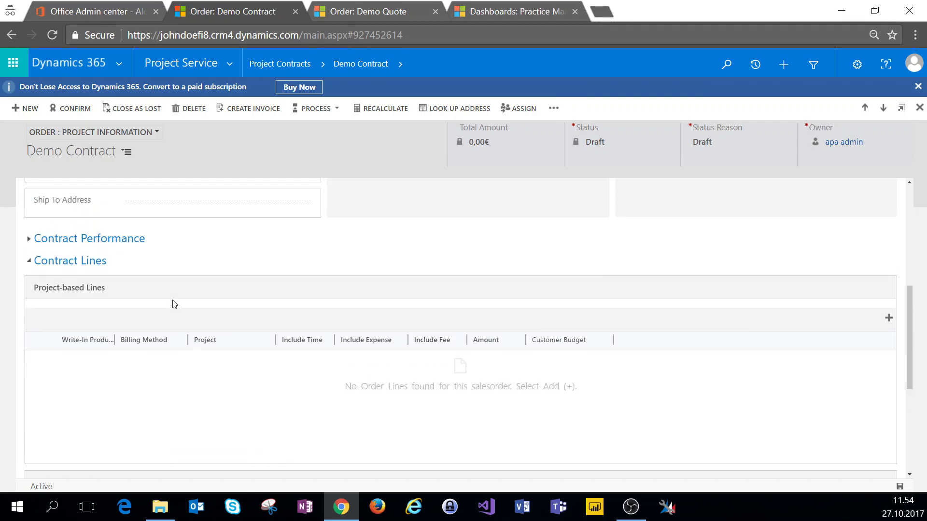
scroll(174, 304, "down", 1)
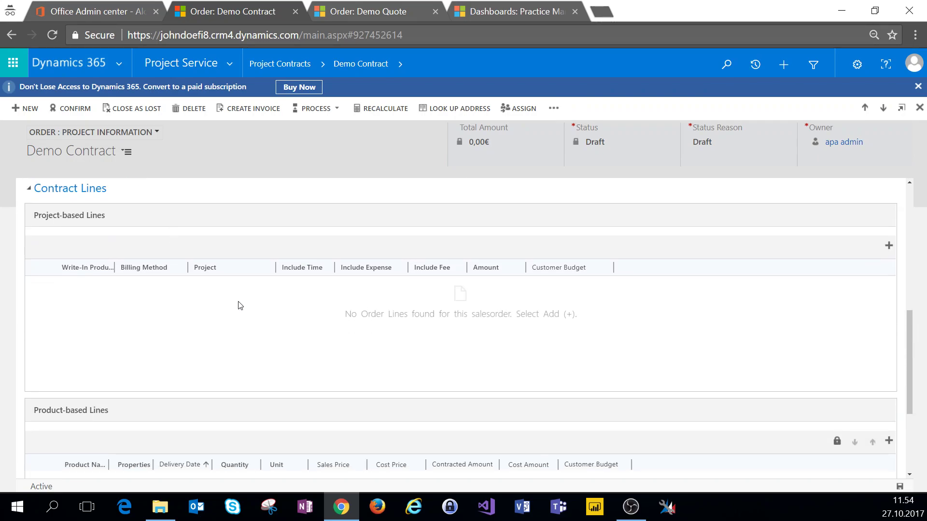
left_click(887, 247)
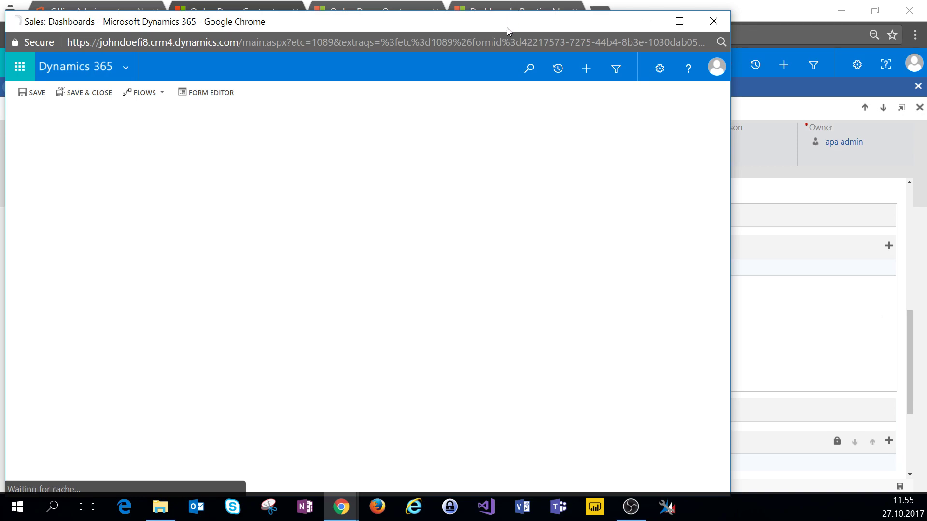
double_click(508, 24)
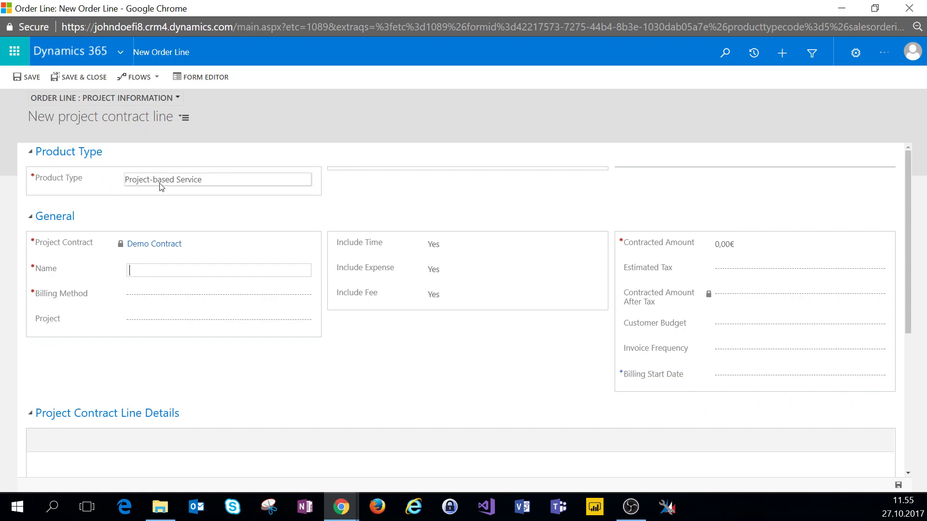
Review the available product types for the new contract line, keeping Project-based Service.
left_click(171, 182)
scroll(172, 184, "up", 1)
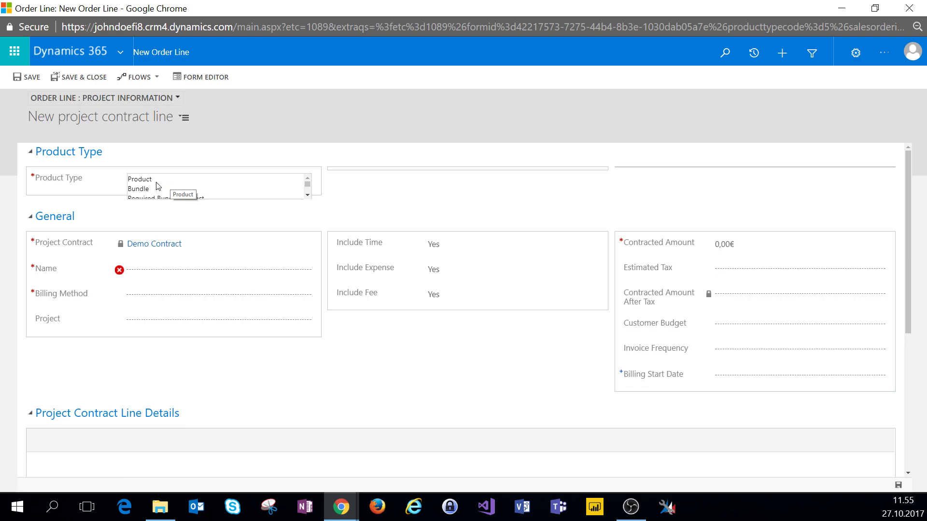
scroll(162, 190, "down", 1)
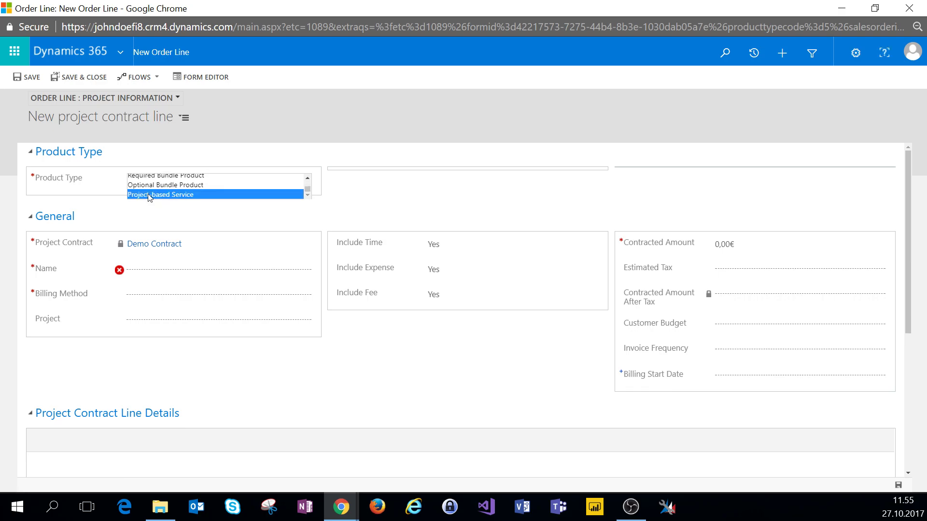
left_click(159, 225)
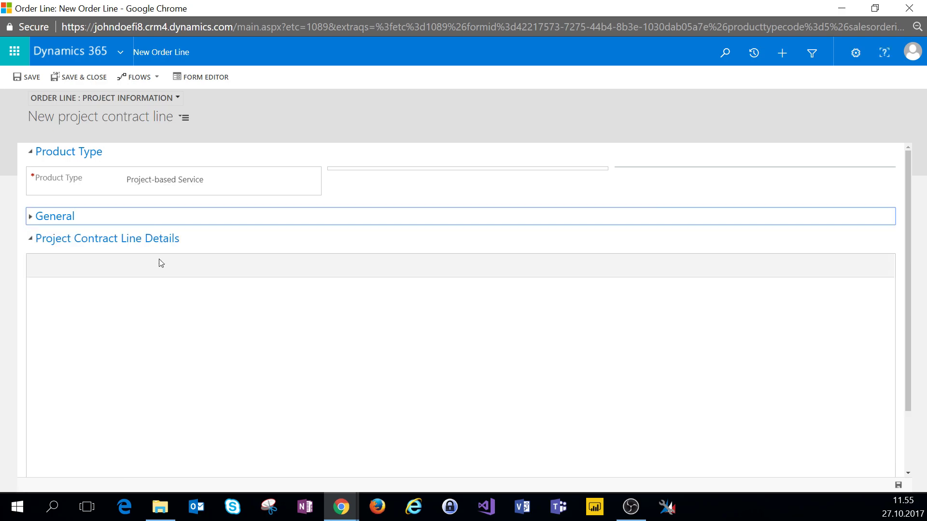
left_click(135, 218)
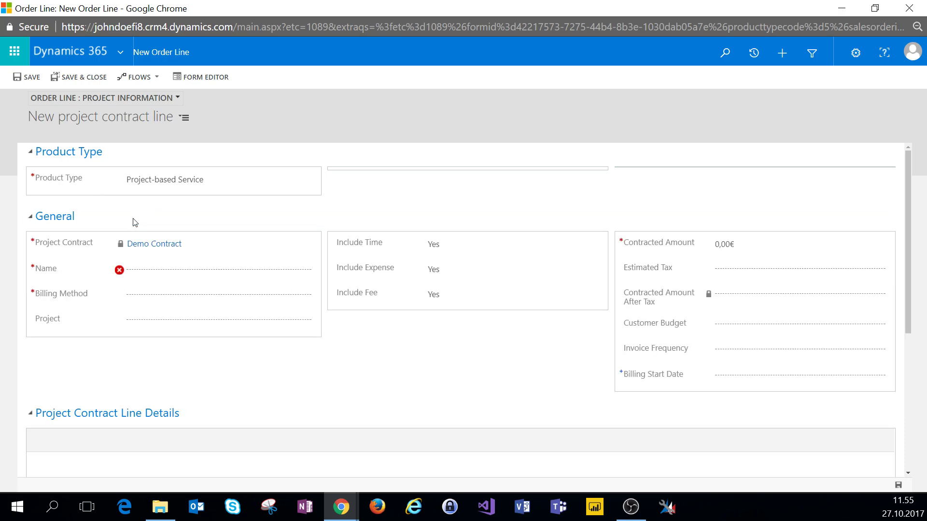
Name the contract line "Work for Project X" and set its billing method to Time and Material.
left_click(149, 271)
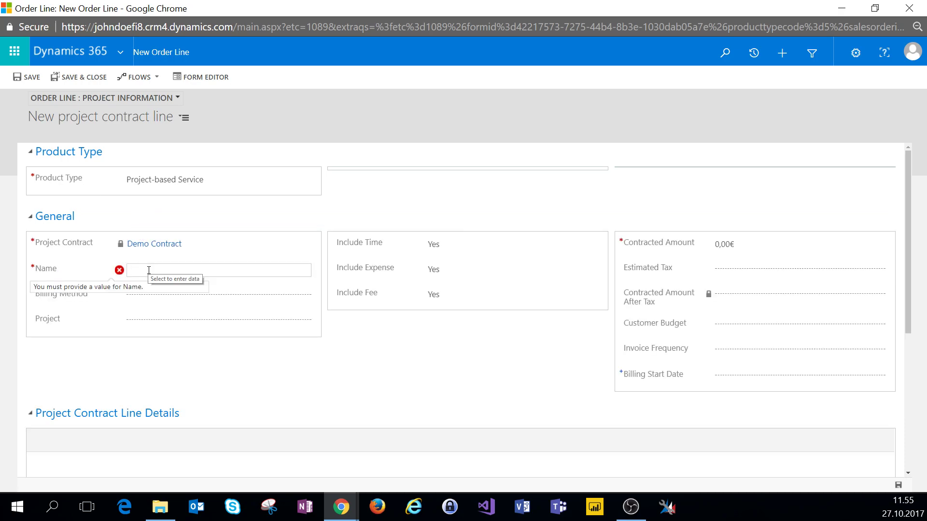
type("Work for")
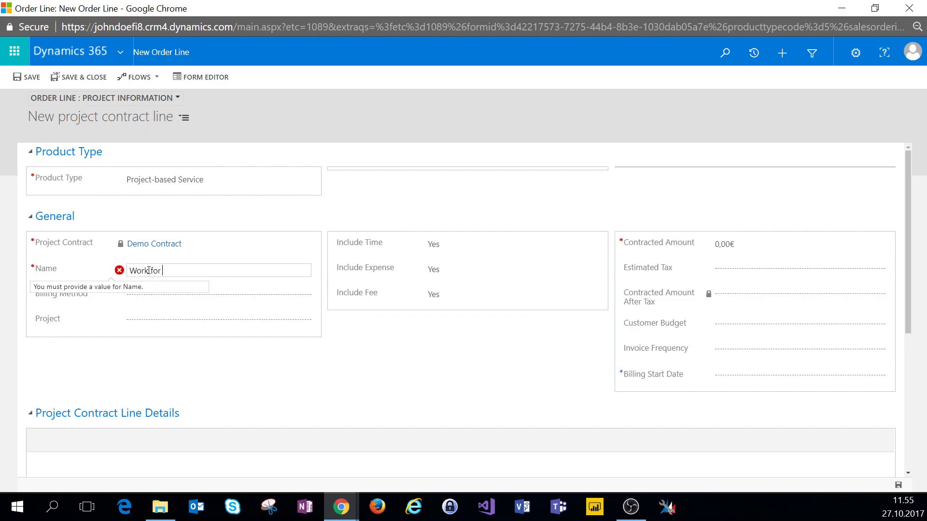
type(" Project X")
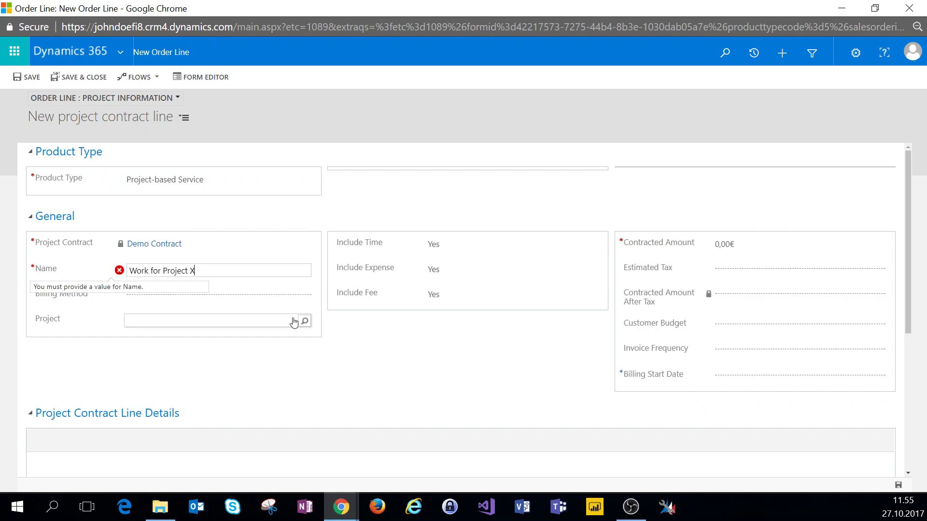
left_click(271, 305)
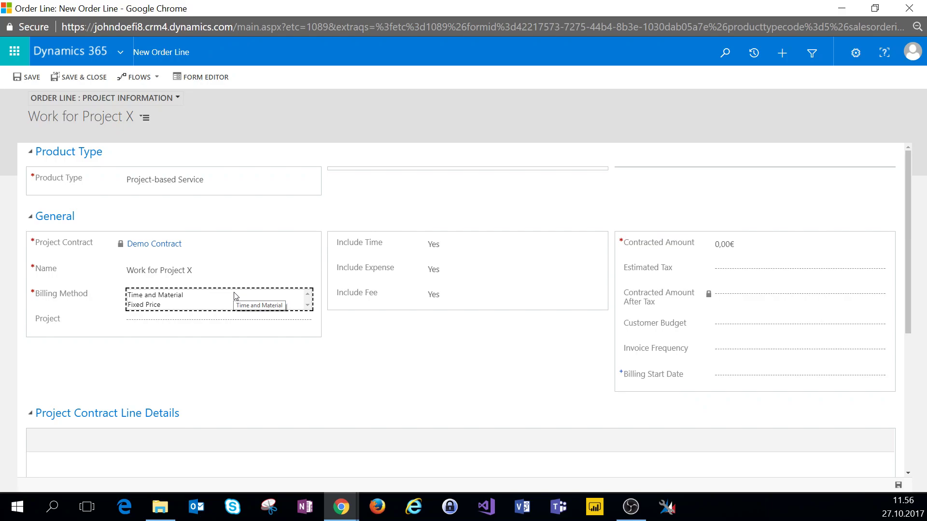
left_click(168, 296)
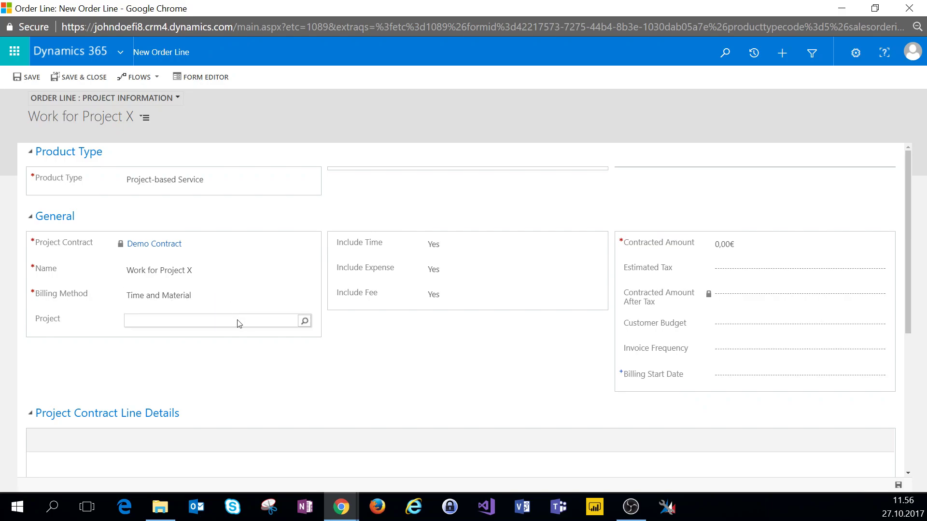
Link the contract line to the project "Project X" and save the line.
left_click(305, 321)
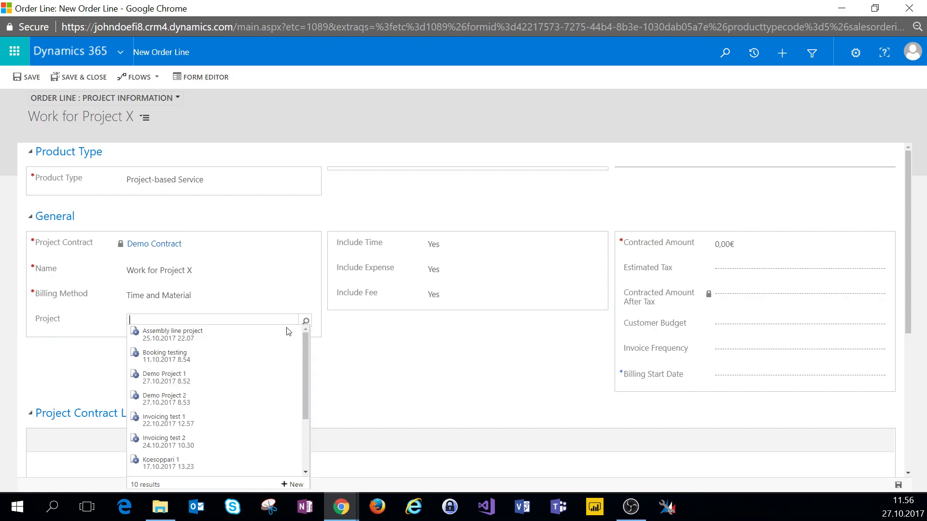
left_click(198, 327)
type("pro")
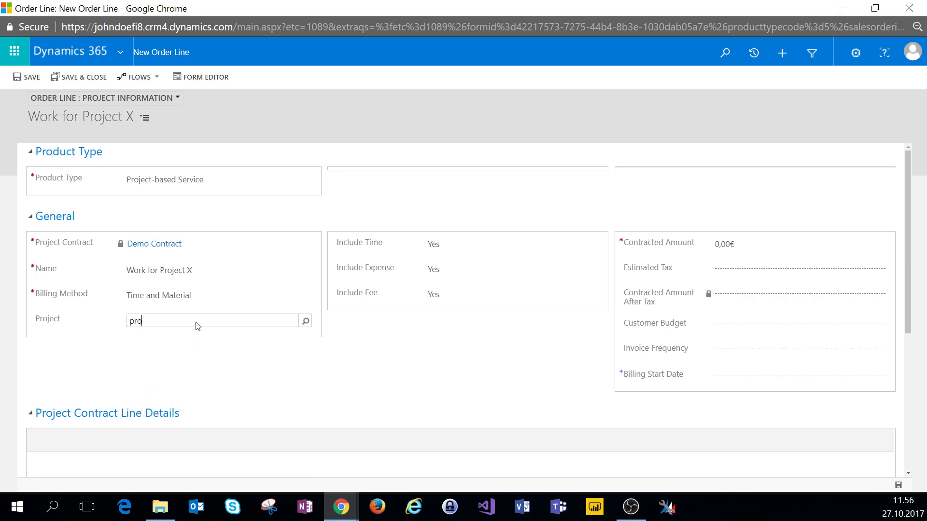
type("ject X")
key("Tab")
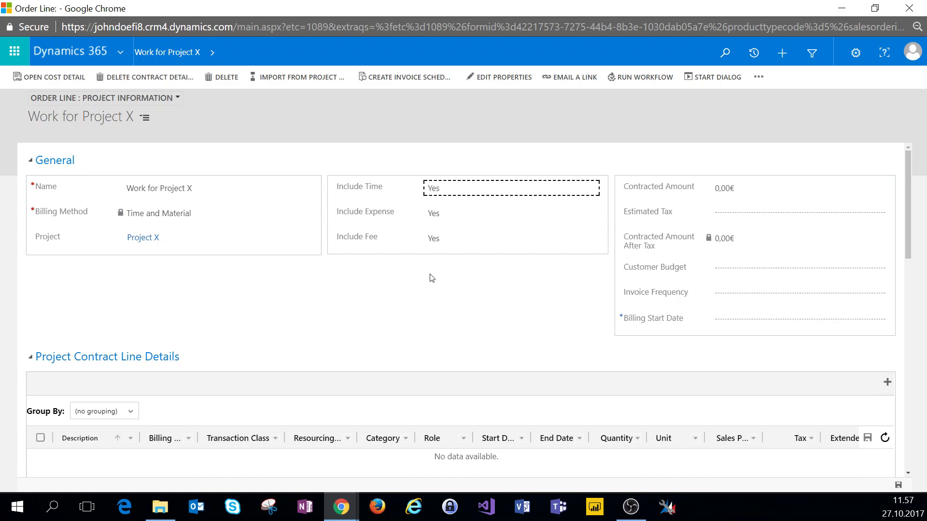
Exclude fees from the contract line and set its contracted amount to 1000 €.
left_click(446, 240)
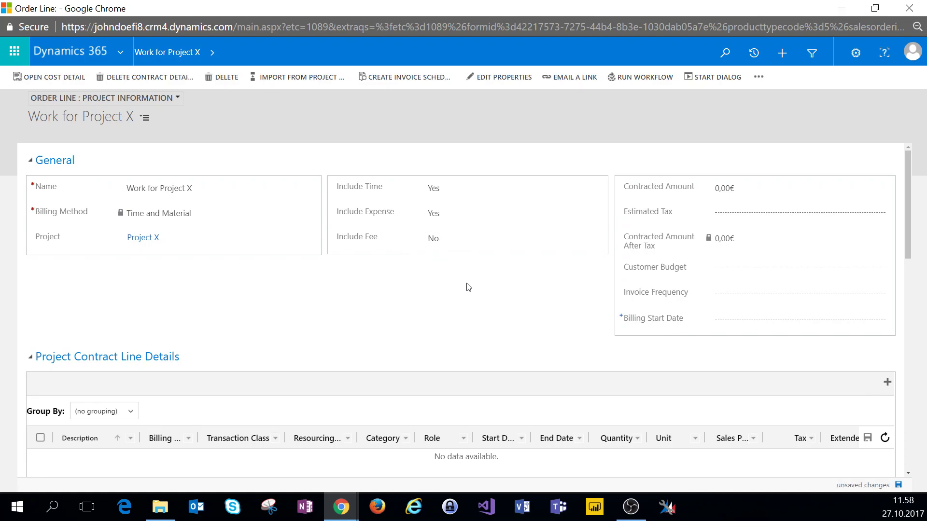
left_click(758, 189)
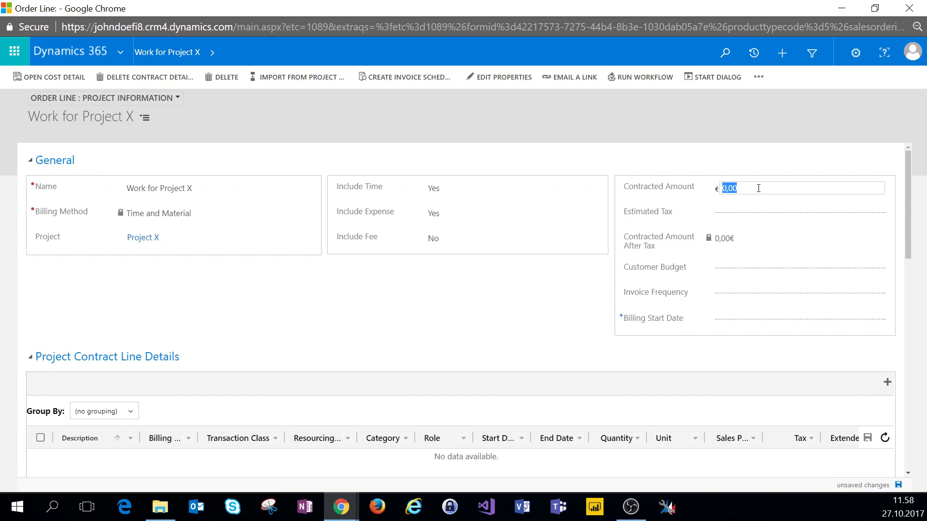
type("1000")
key("Tab")
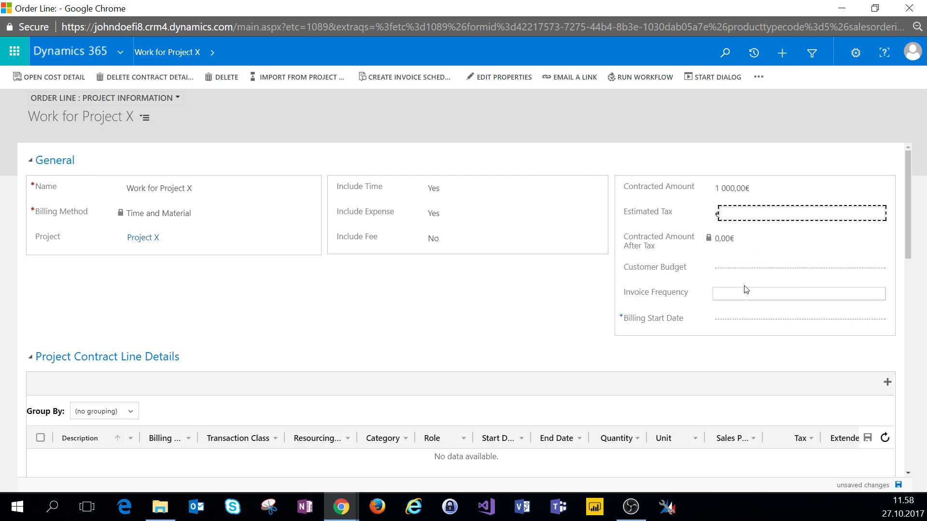
Set the contract line's customer budget to 1000 € and its invoice frequency to First of Month.
left_click(727, 266)
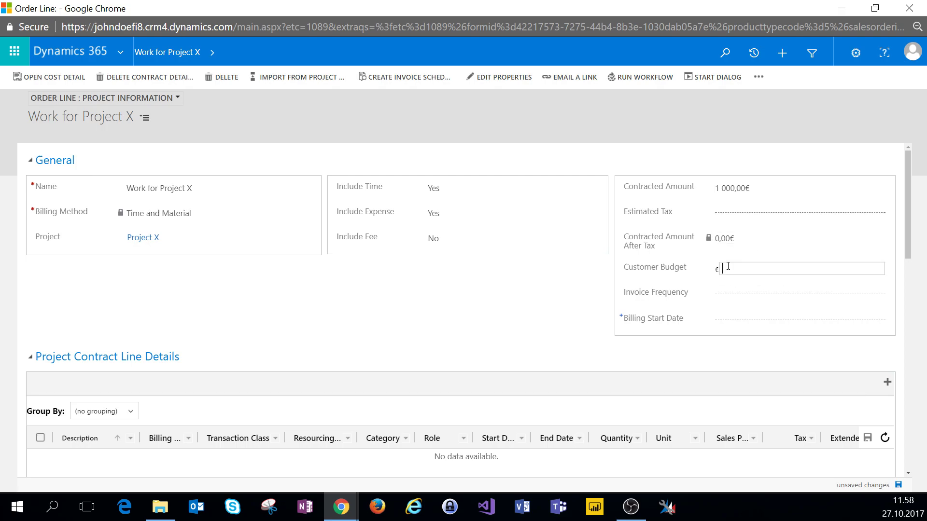
type("1000")
key("Tab")
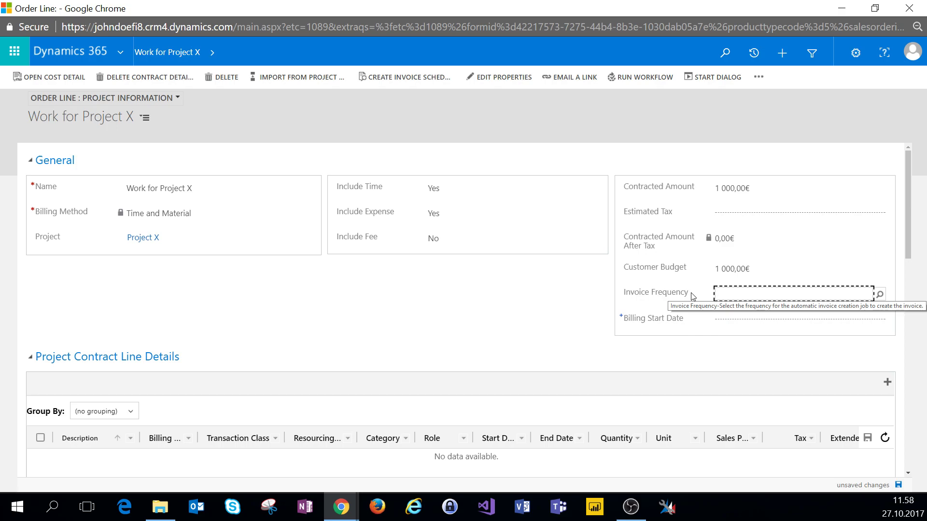
left_click(880, 295)
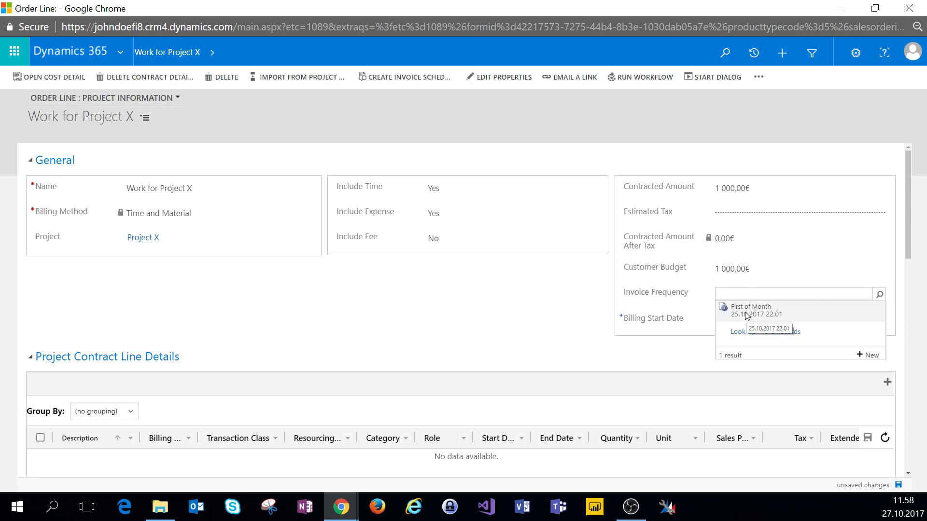
left_click(746, 314)
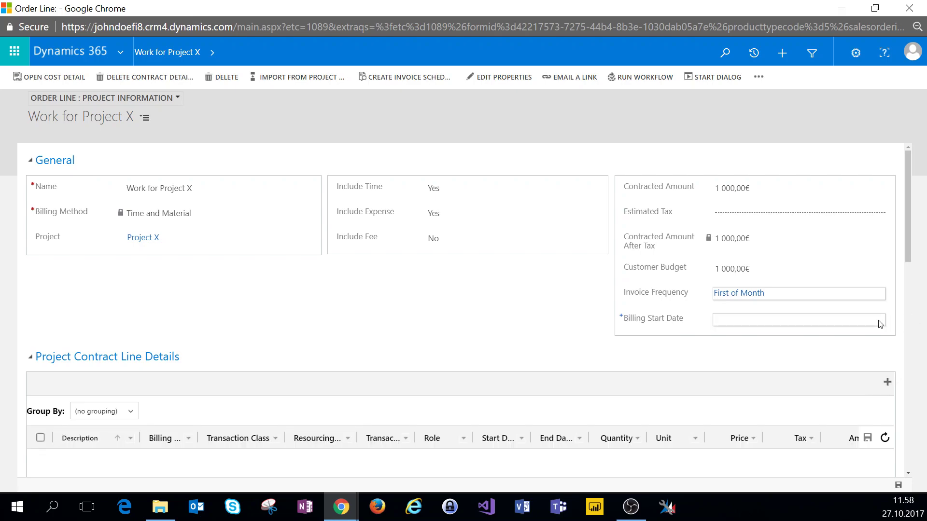
Set the contract line's billing start date to 1.11.2017 and save the line.
left_click(849, 320)
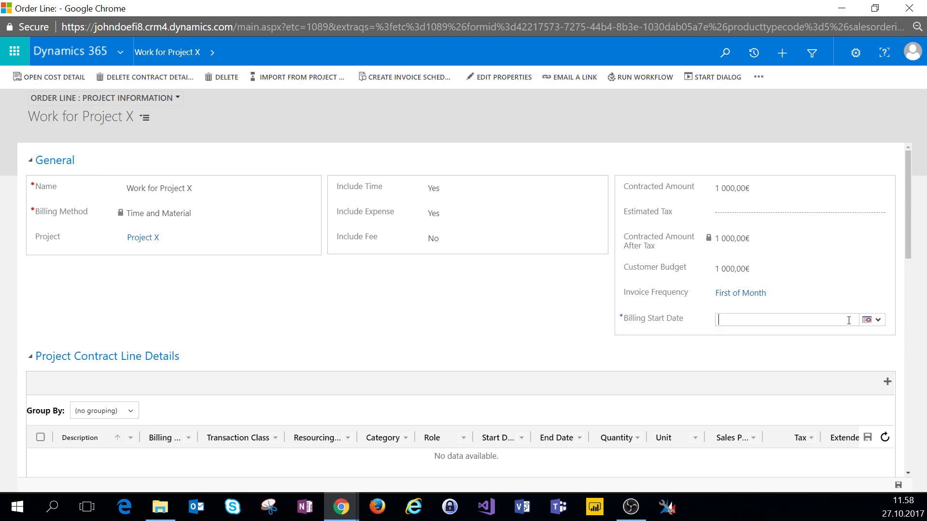
left_click(877, 320)
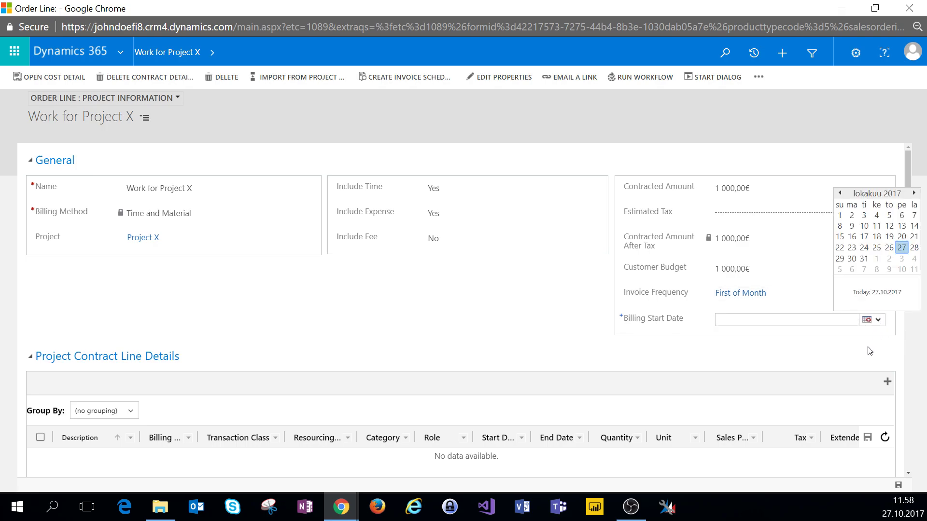
left_click(877, 259)
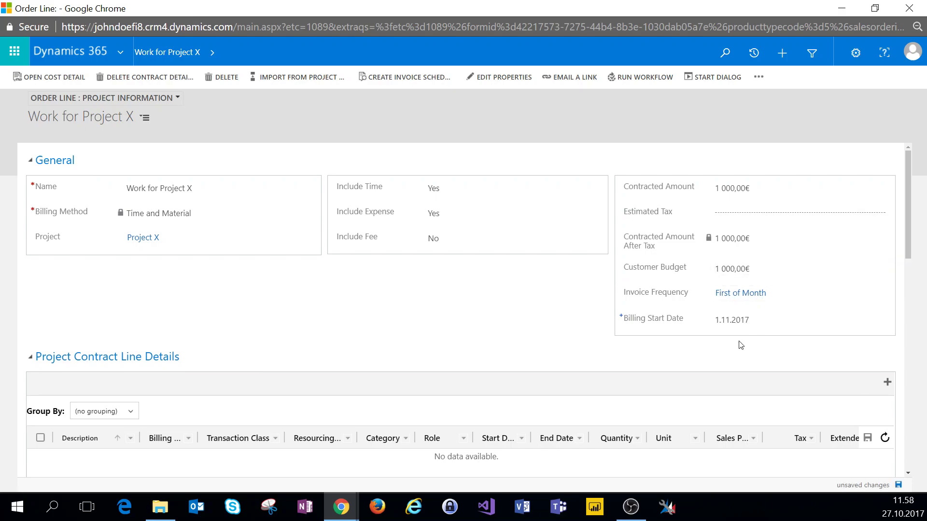
left_click(897, 485)
Start importing the project estimates into the contract line, summarized by transaction type, role and category.
scroll(212, 380, "down", 2)
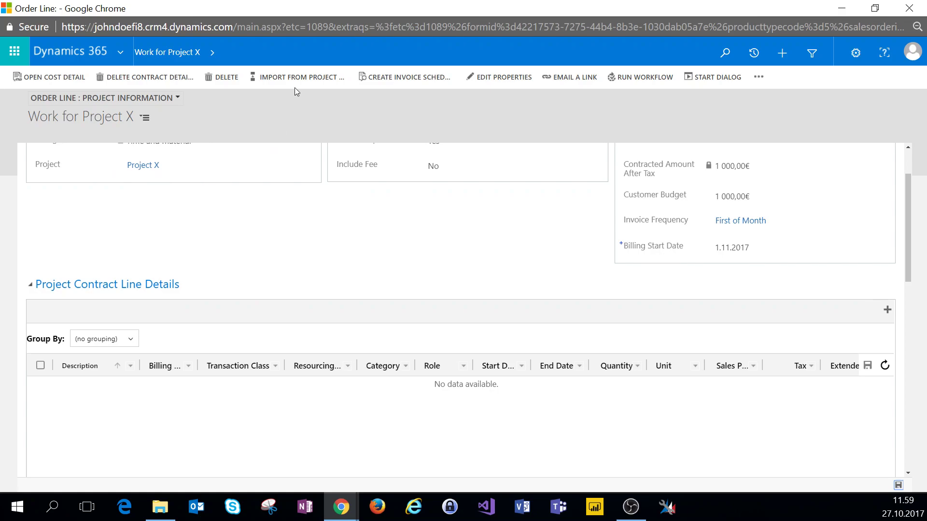
left_click(305, 77)
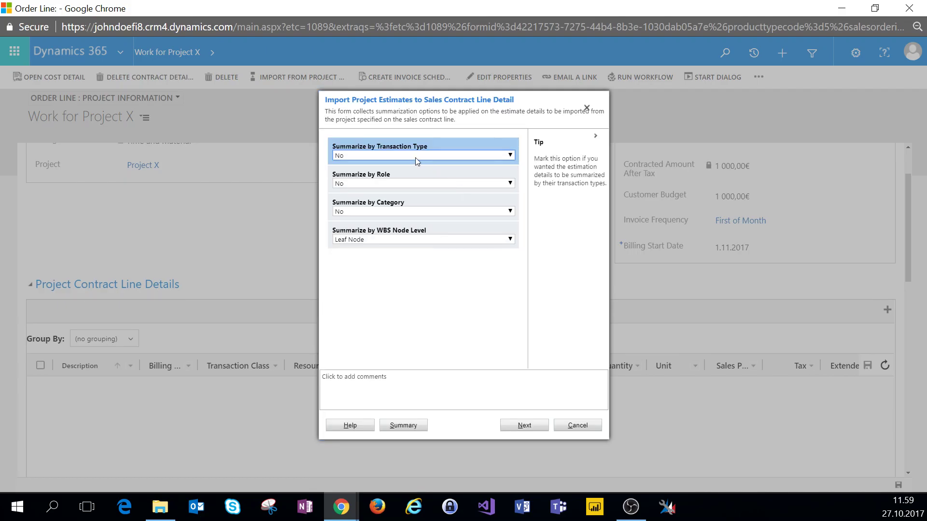
left_click(416, 155)
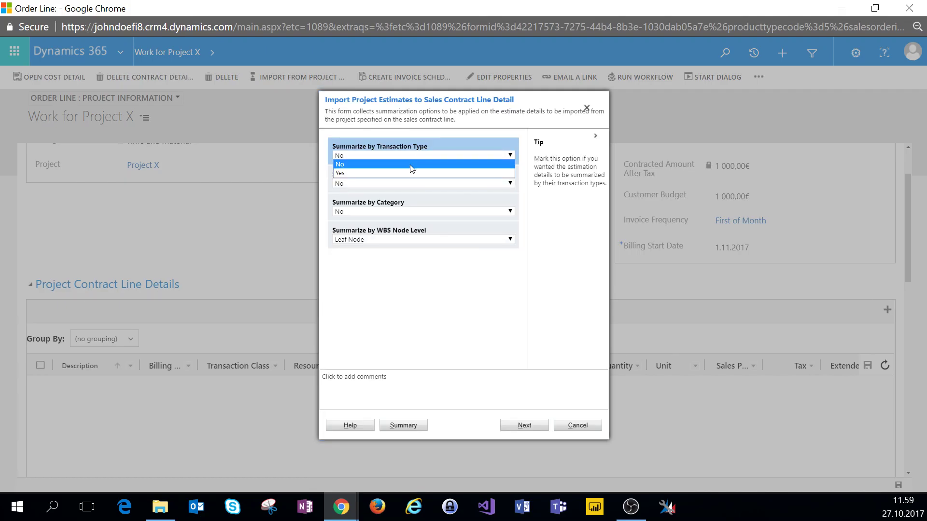
left_click(385, 172)
left_click(374, 183)
left_click(358, 203)
left_click(379, 212)
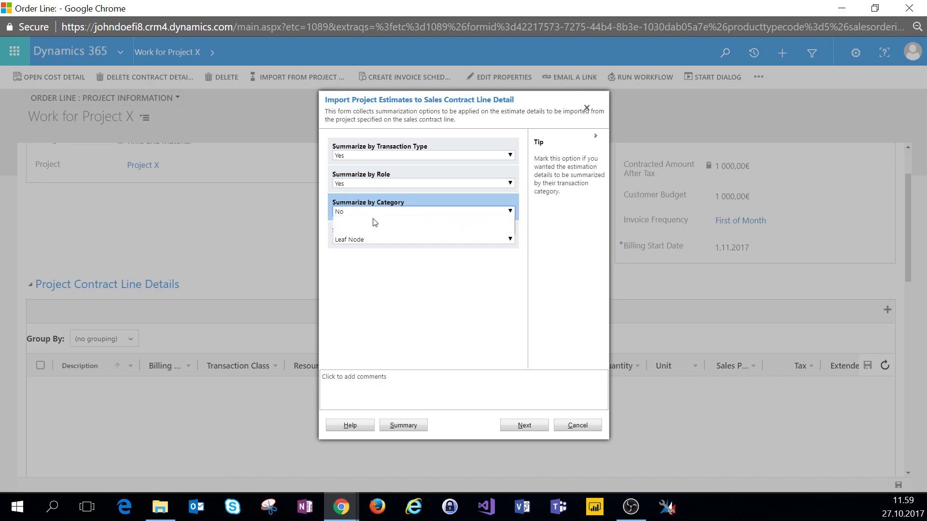
left_click(543, 296)
left_click(505, 213)
left_click(408, 230)
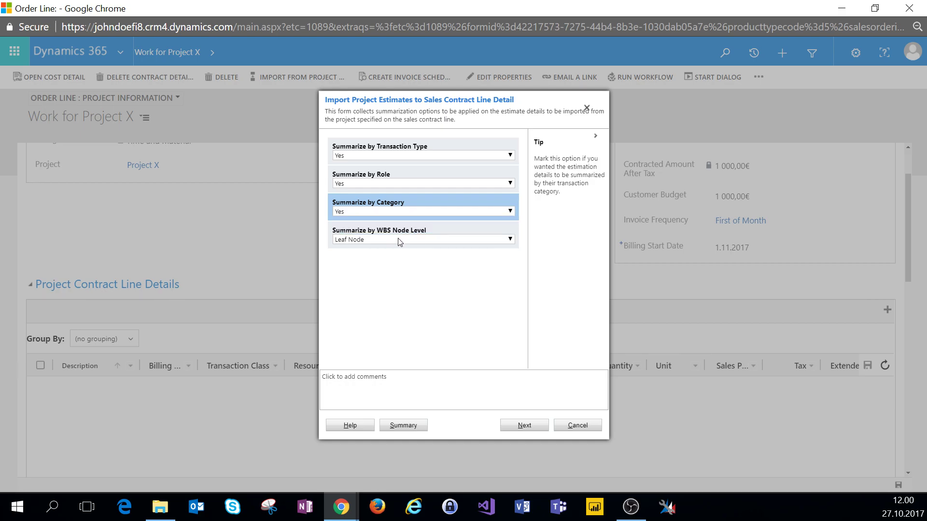
Keep Leaf Node as the WBS summarization level and finish importing the project estimates.
left_click(399, 240)
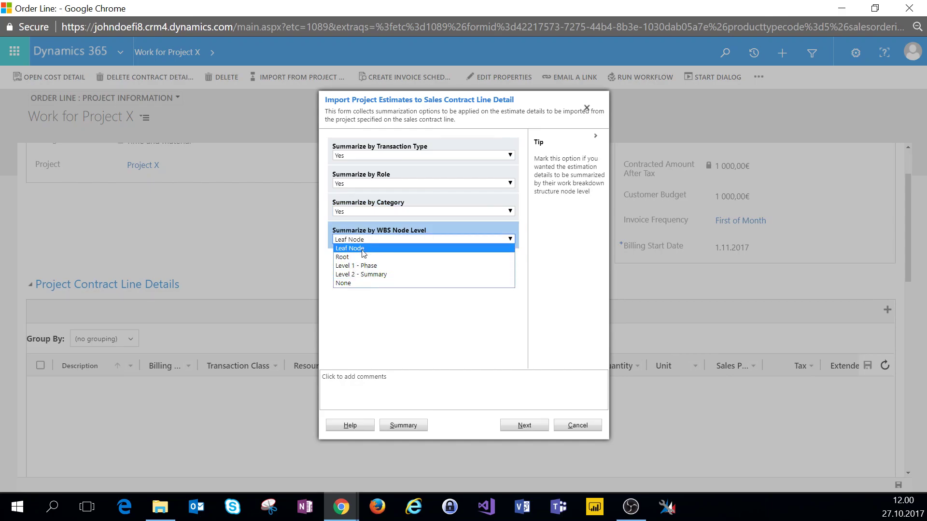
left_click(432, 335)
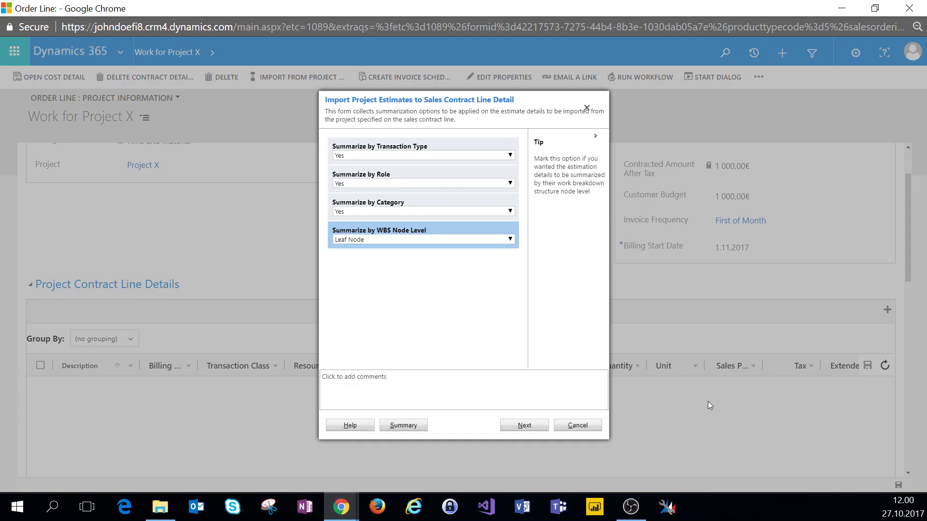
left_click(533, 427)
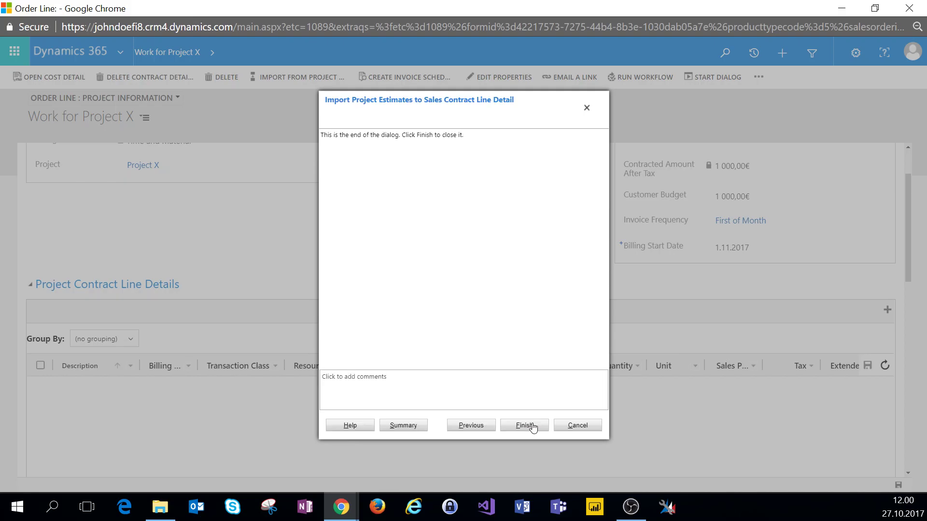
left_click(532, 426)
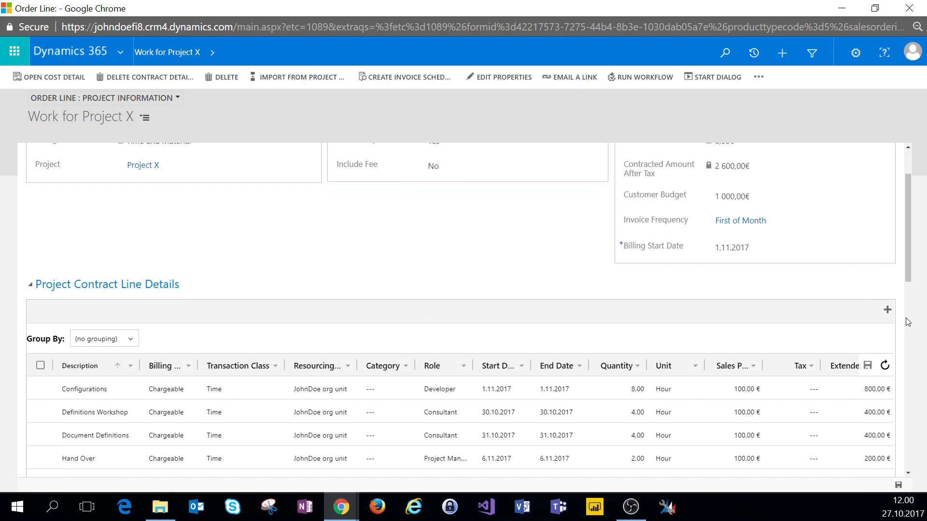
Create a new project contract line detail described as "Consultant work" with the transaction class Time.
left_click(889, 311)
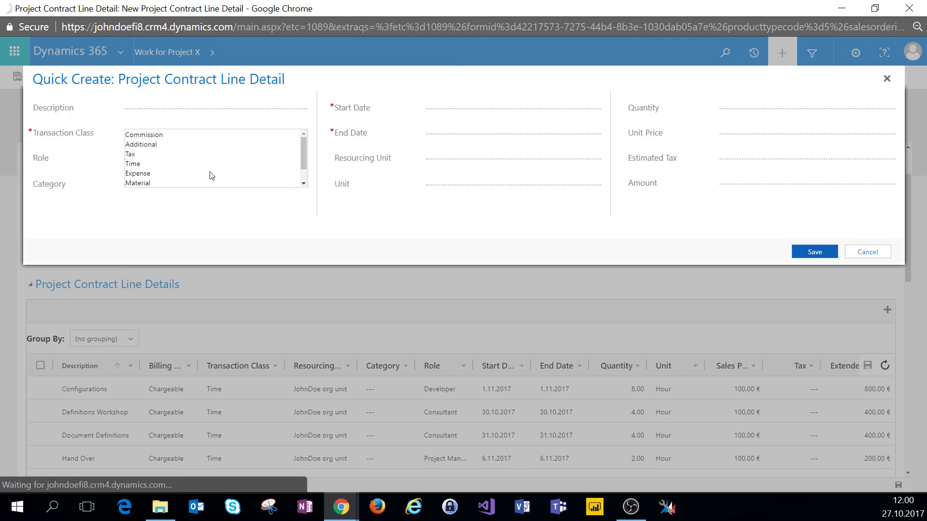
left_click(199, 108)
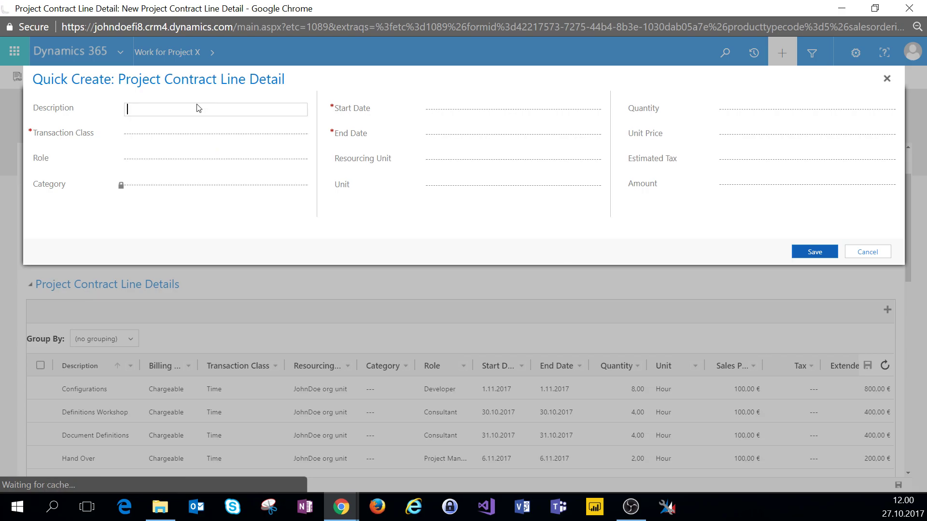
type("Consultant work")
key("Tab")
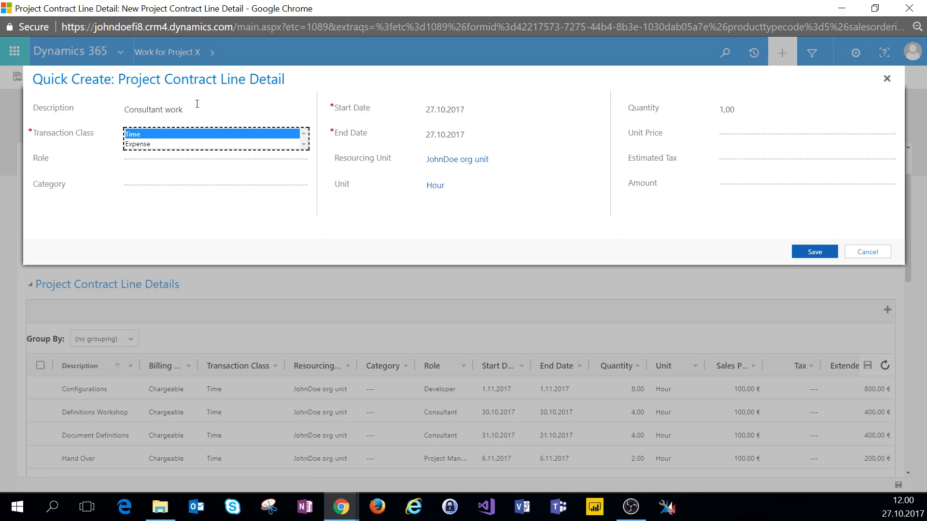
left_click(189, 136)
left_click(189, 159)
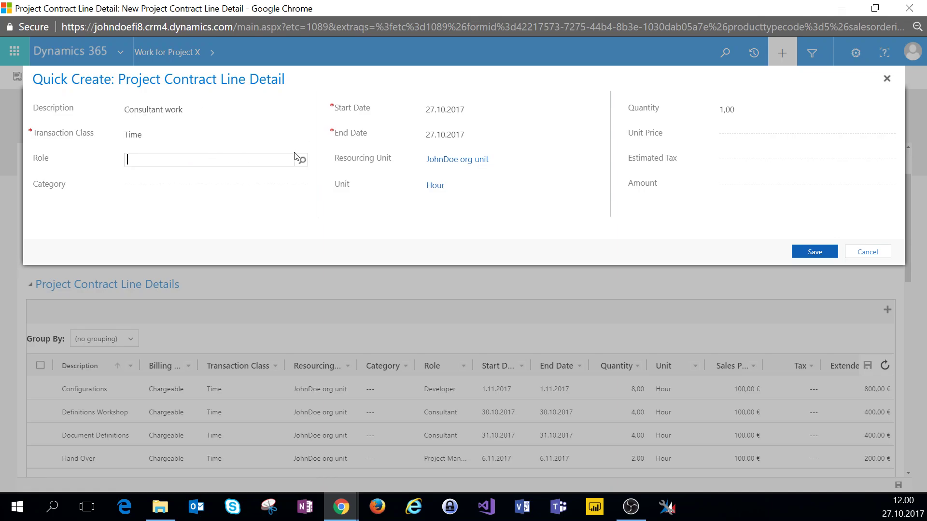
Assign the Consultant role to the new contract line detail.
type("consuitant")
key("BackSpace")
key("BackSpace")
type("ltant")
key("Tab")
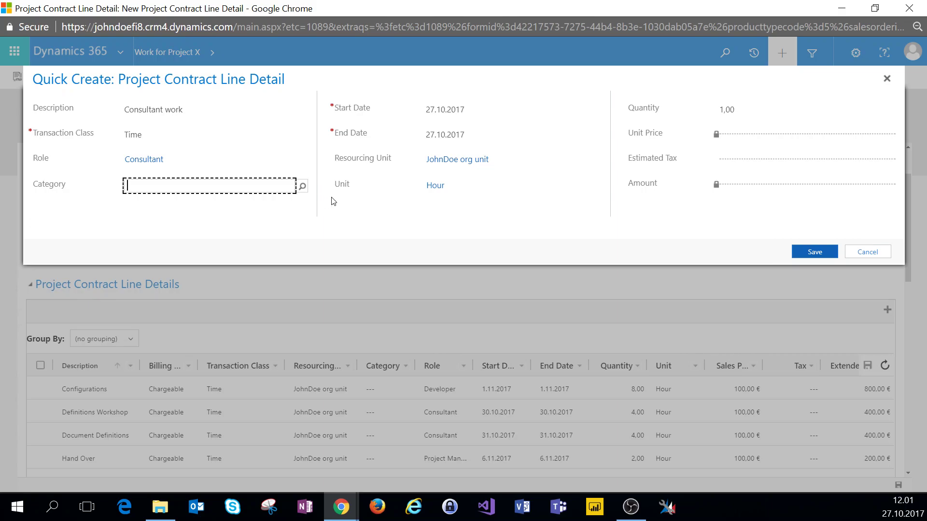
Set the quantity of the "Consultant work" detail to 10 hours and save it.
left_click(774, 110)
type("10")
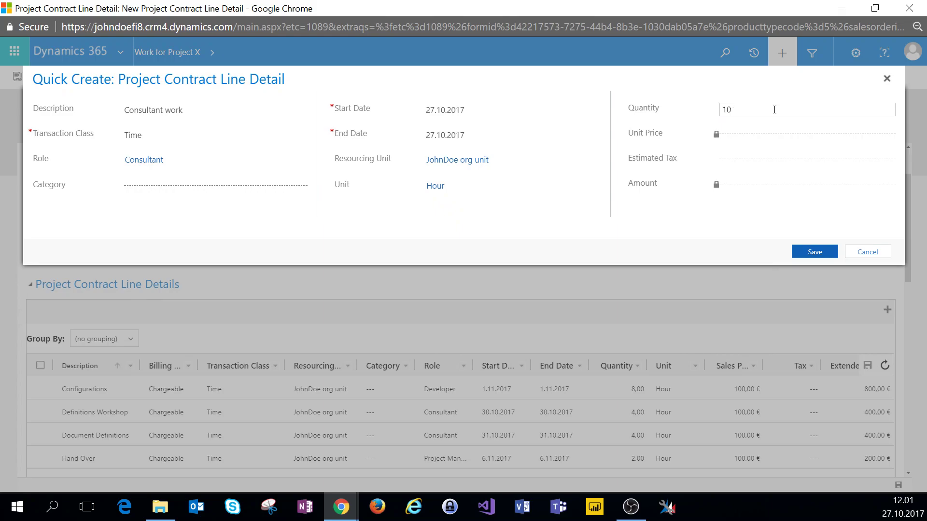
key("Tab")
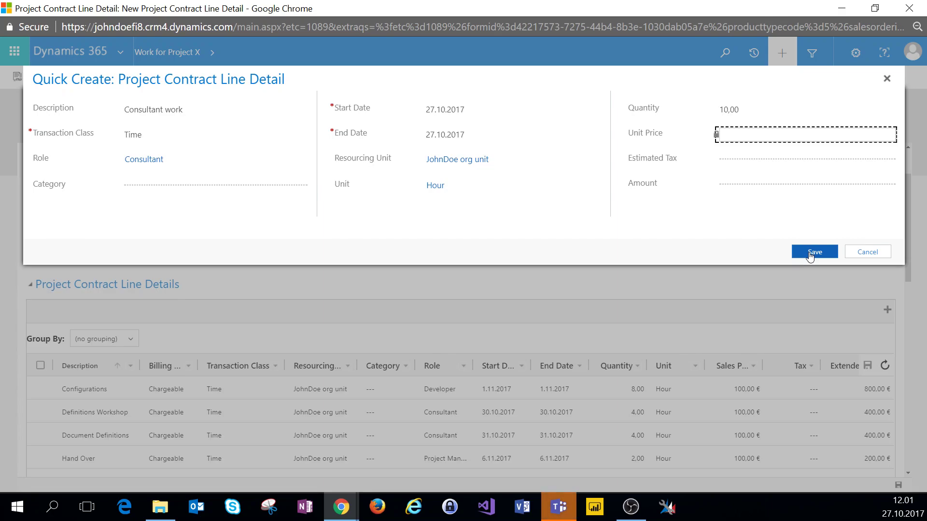
left_click(553, 510)
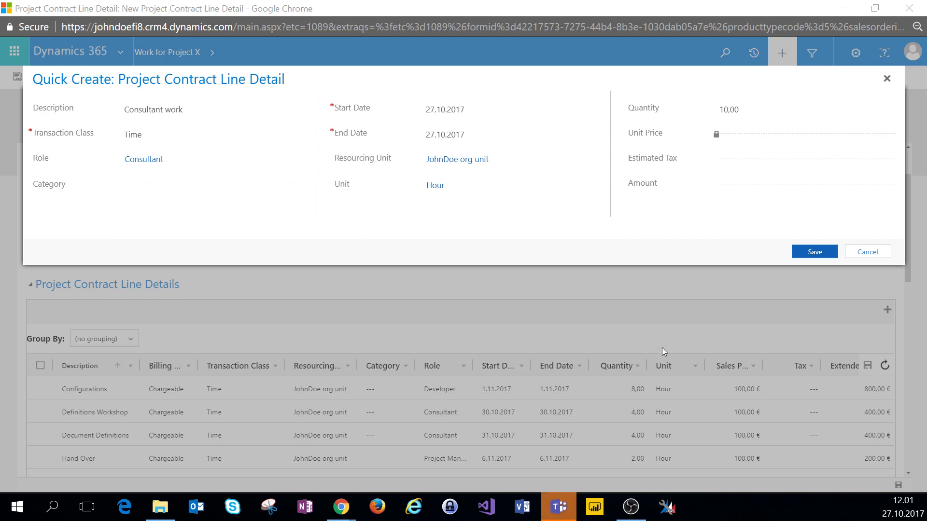
left_click(816, 251)
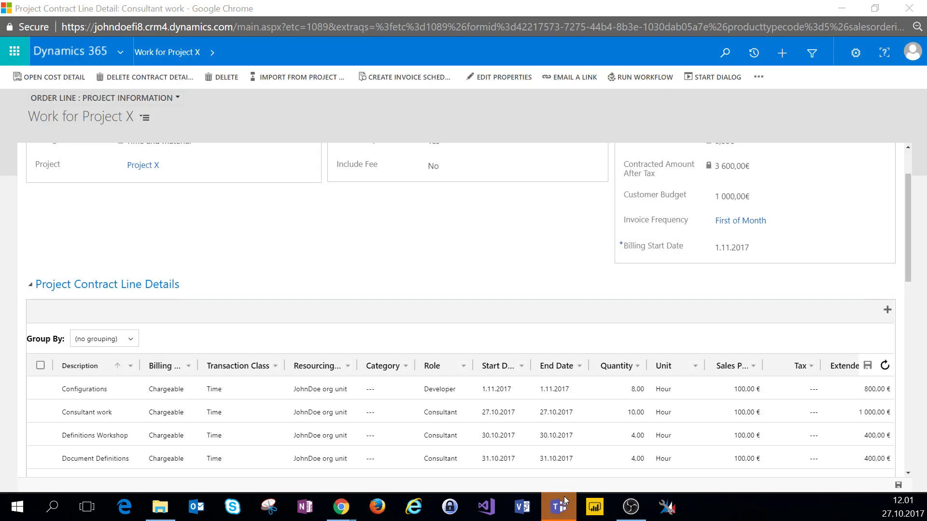
right_click(568, 509)
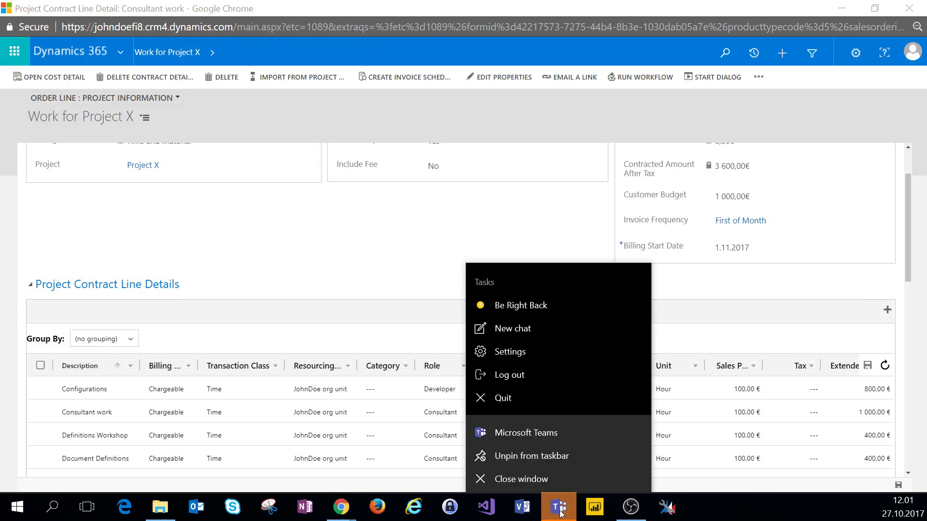
left_click(555, 476)
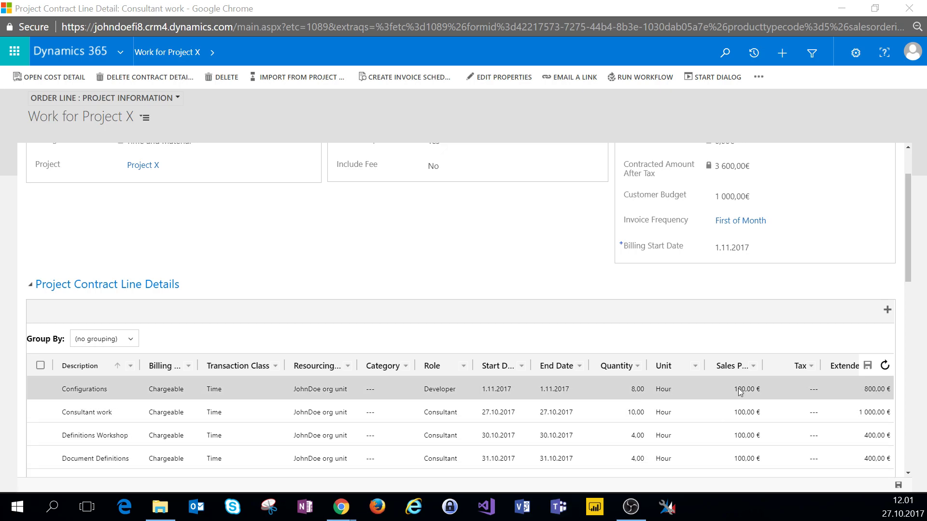
Review the line's details and contracted amounts, and close the contract line to return to Demo Contract.
left_click_drag(907, 269, 908, 329)
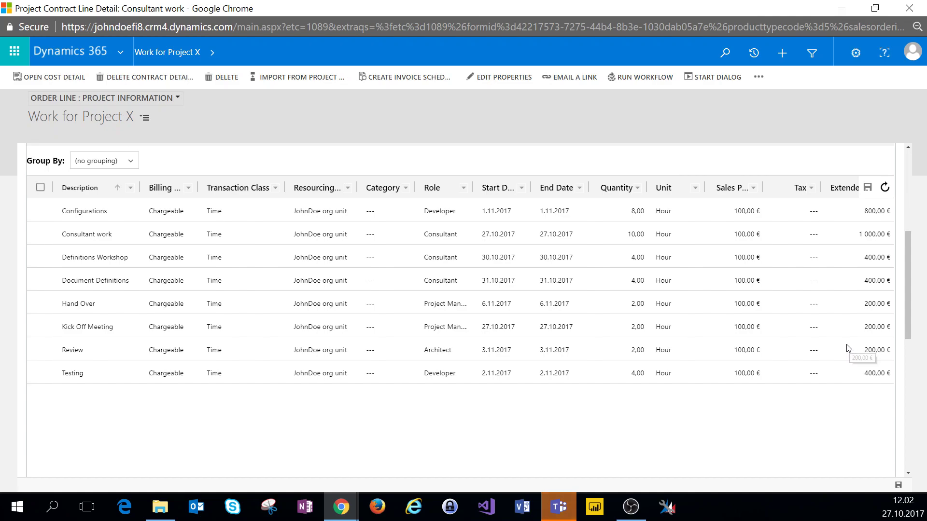
scroll(848, 348, "up", 5)
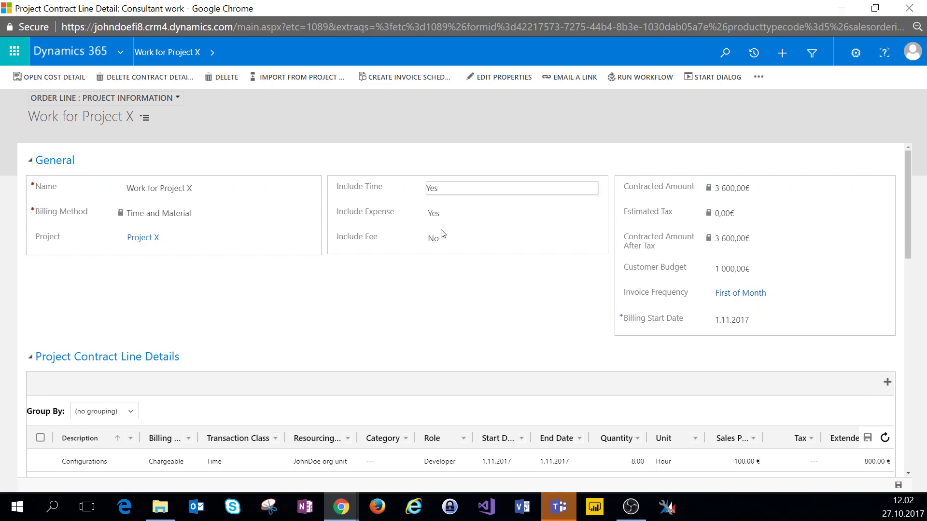
left_click(910, 9)
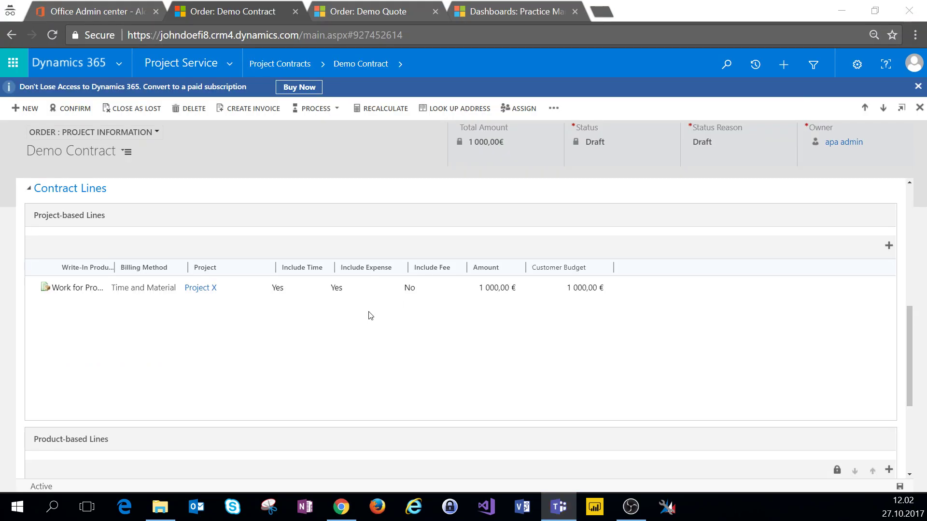
Add another project-based line to Demo Contract and name it "Adiitonal work", keeping its form open.
left_click(889, 247)
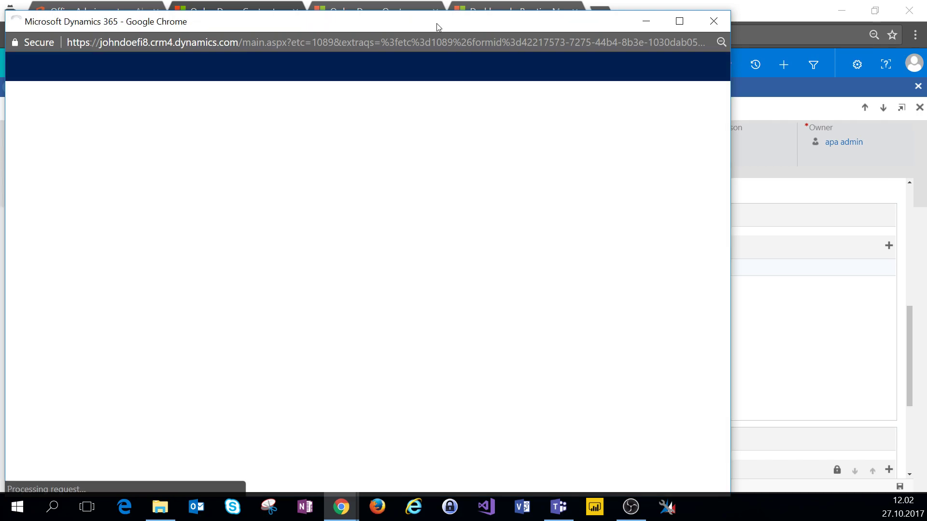
double_click(437, 21)
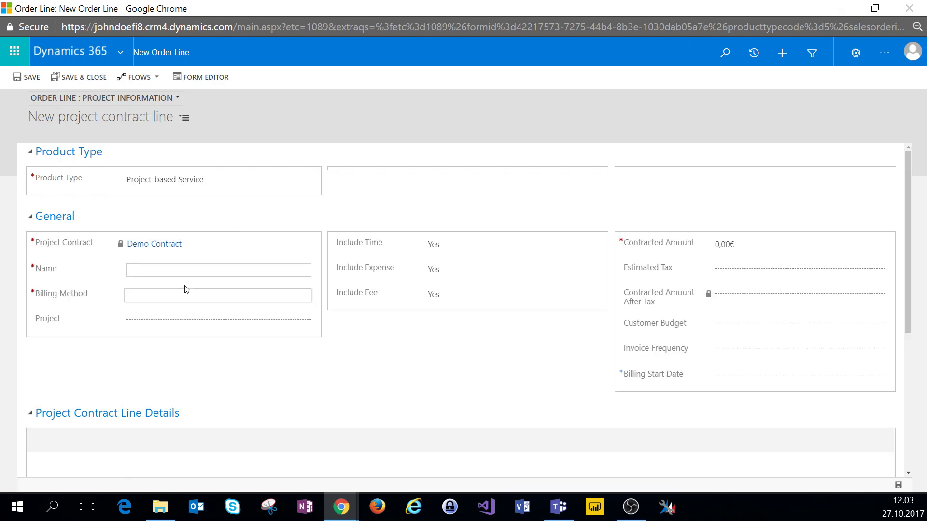
left_click(184, 268)
type("Wo")
key("BackSpace")
type("Adiitonal wo")
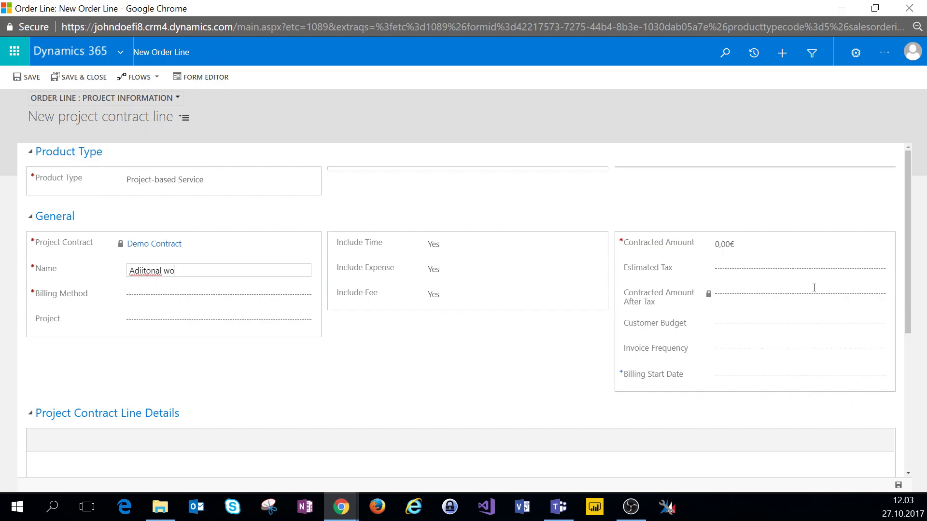
type("rk")
left_click(909, 8)
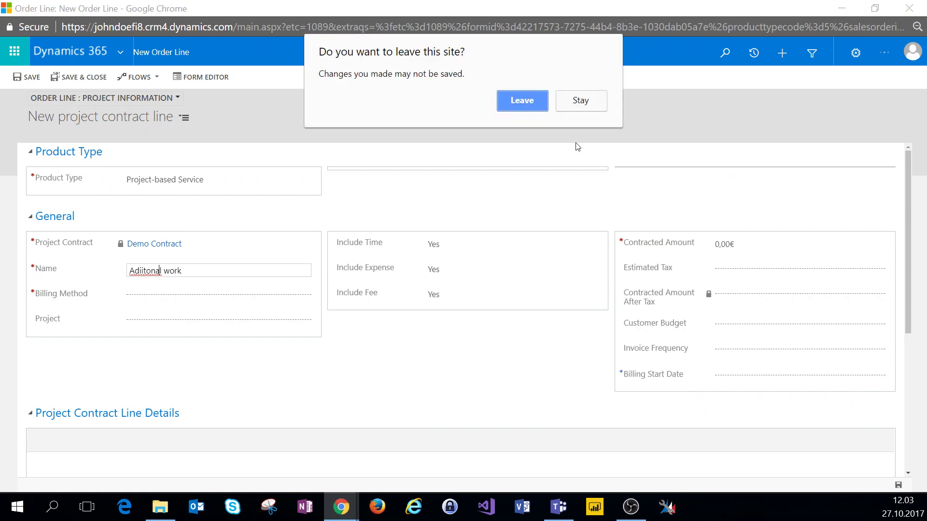
left_click(584, 106)
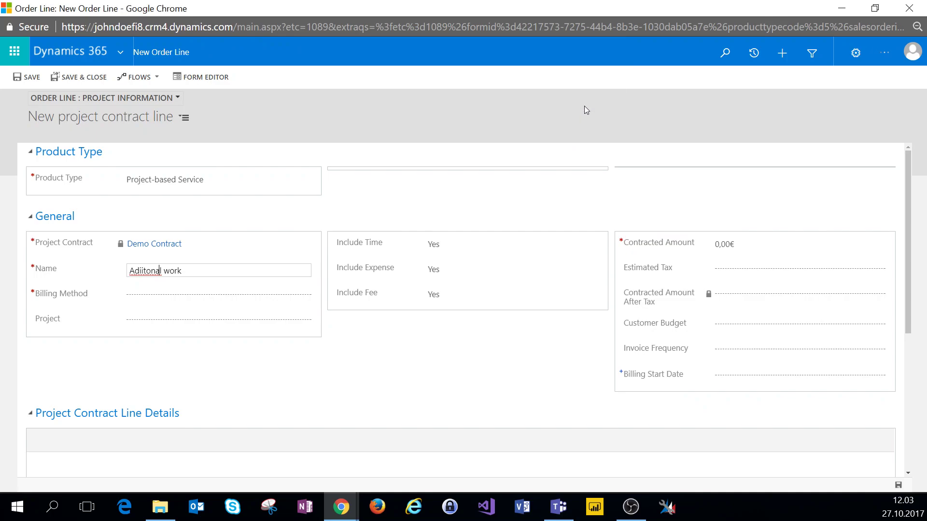
Correct the new contract line's name to "Additional work" and set its billing method to Fixed Price.
left_click(155, 272)
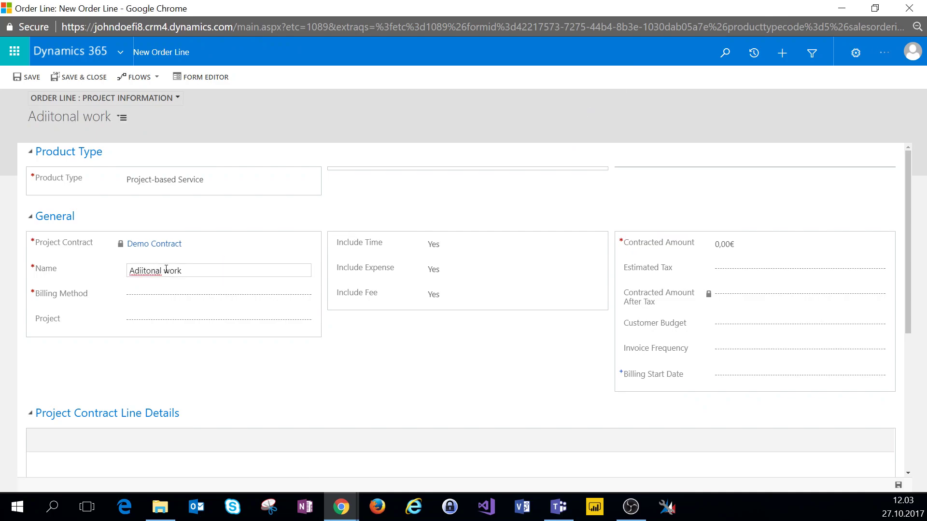
left_click_drag(164, 268, 120, 268)
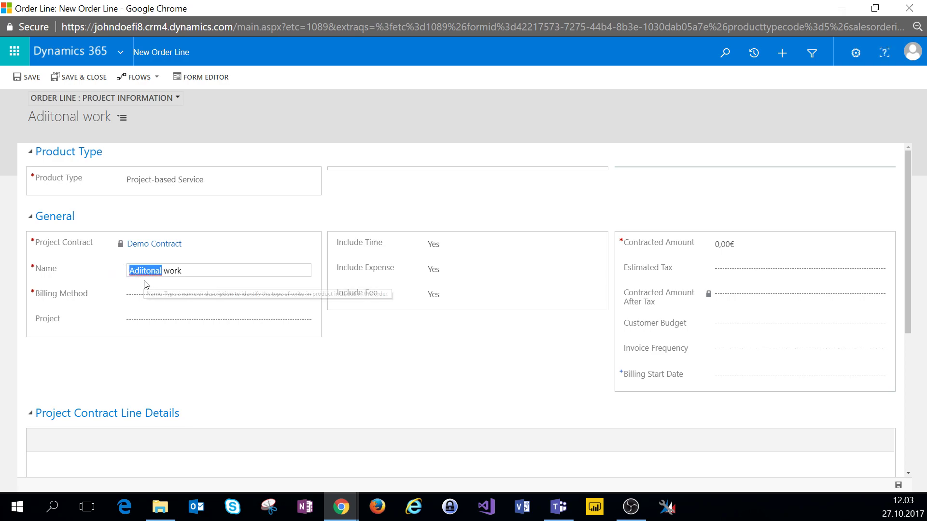
type("A")
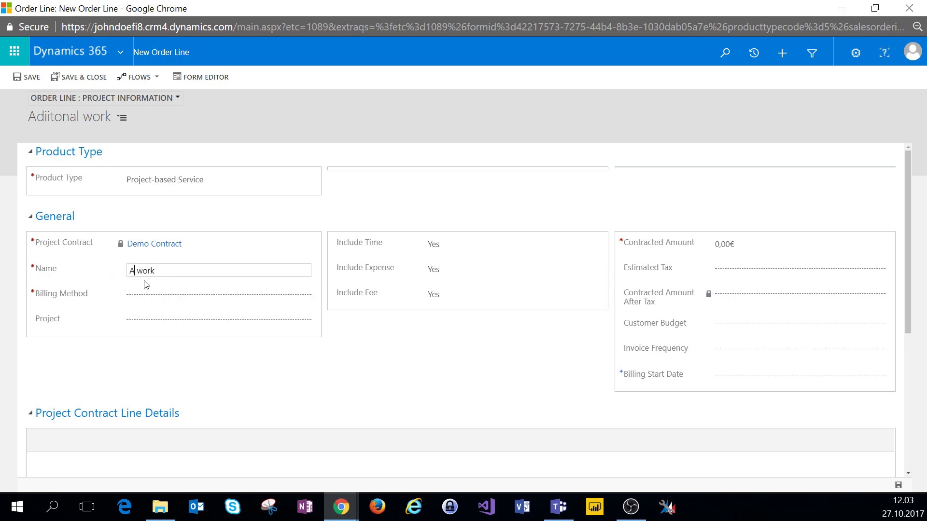
type("dditional")
left_click(203, 302)
left_click(155, 305)
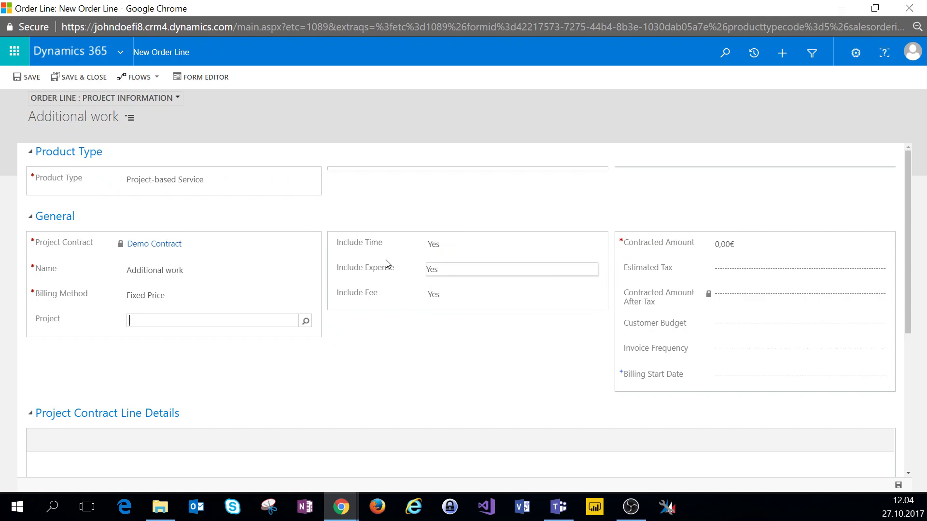
Assign Project X to the Additional work contract line and dismiss the resulting dialog.
left_click(263, 327)
type("project x")
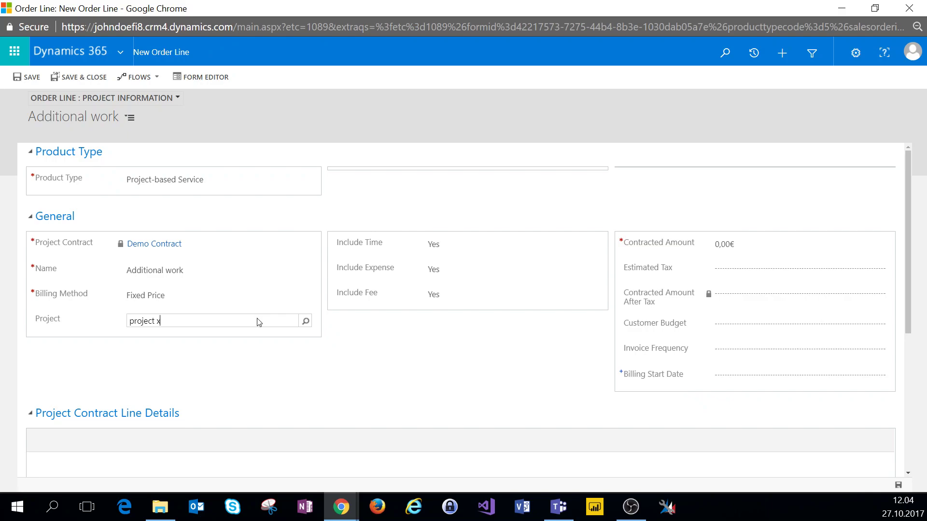
key("Tab")
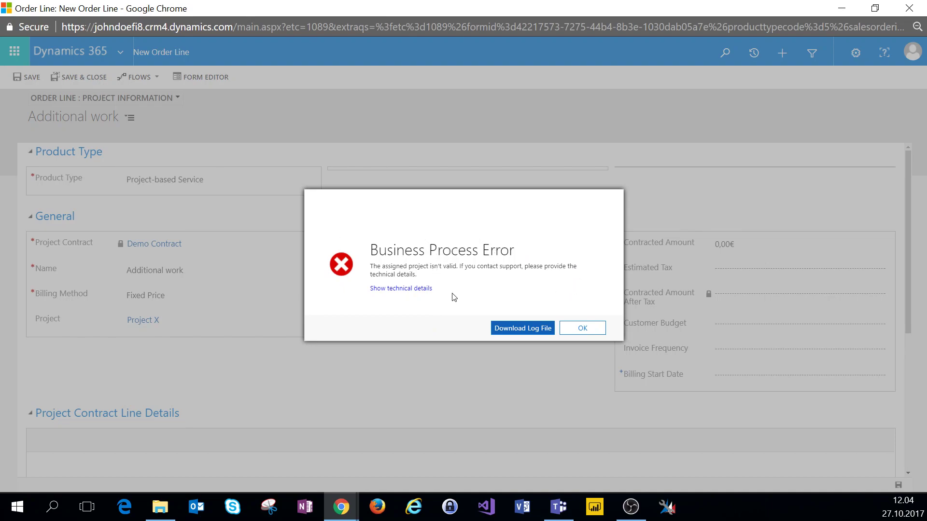
left_click(589, 329)
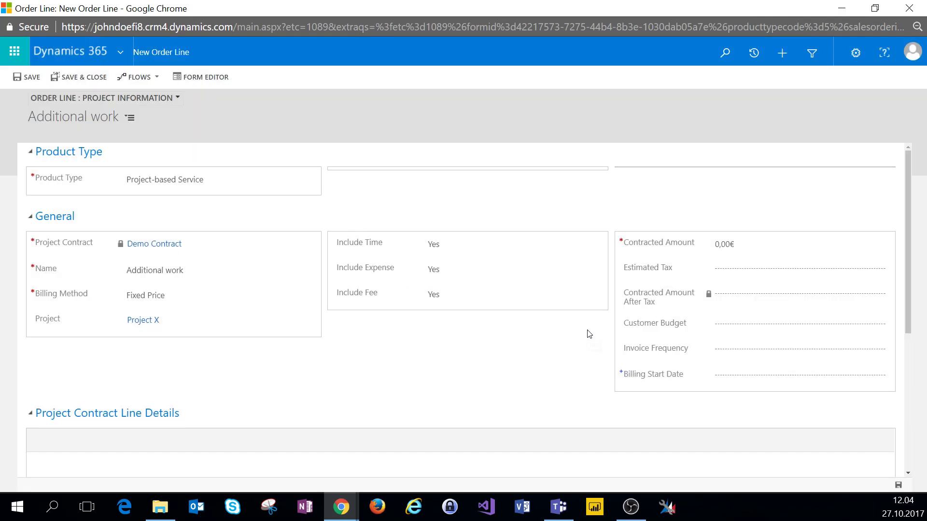
Exclude time and expenses from the Additional work line and save it.
left_click(433, 245)
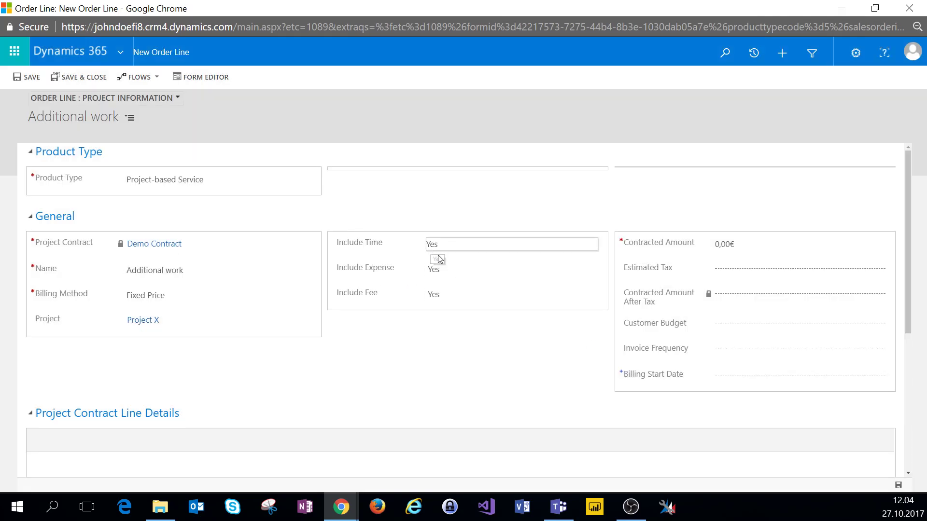
left_click(440, 279)
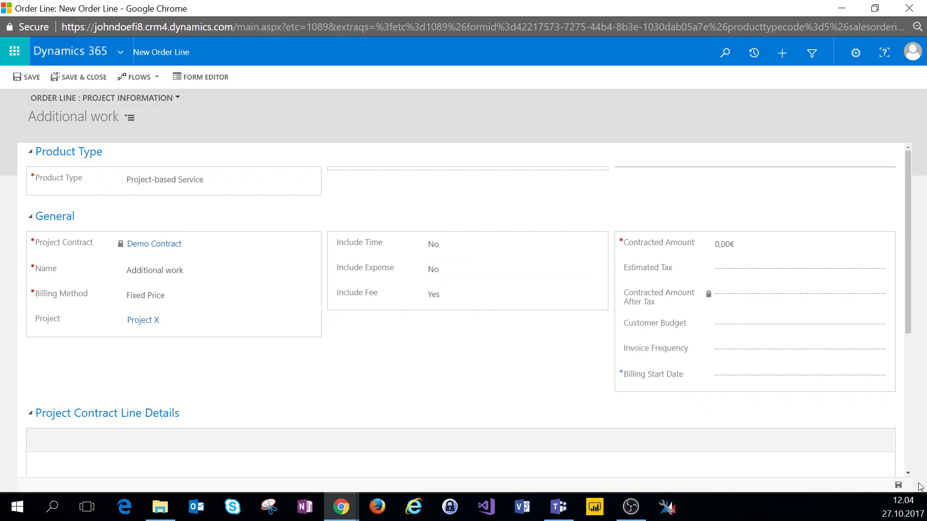
left_click(899, 486)
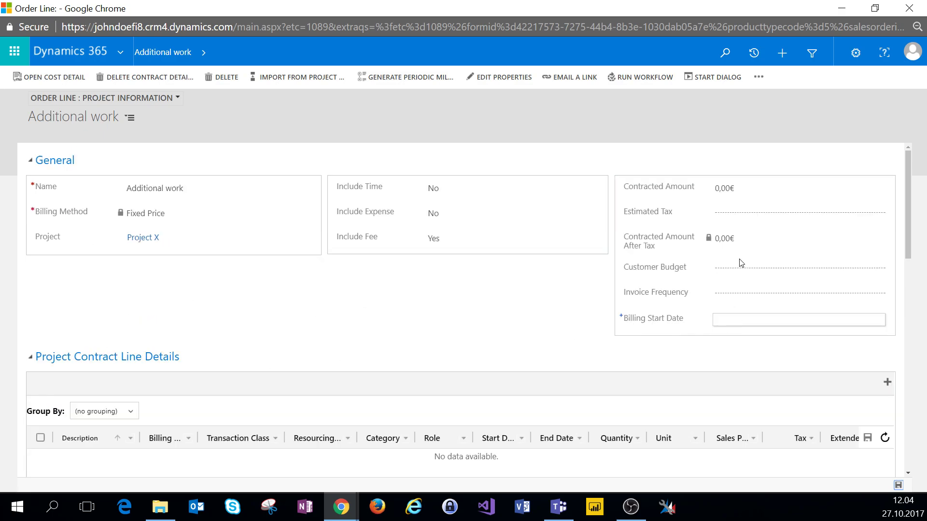
Set both the contracted amount and the customer budget of the line to 10 000 €.
left_click(755, 192)
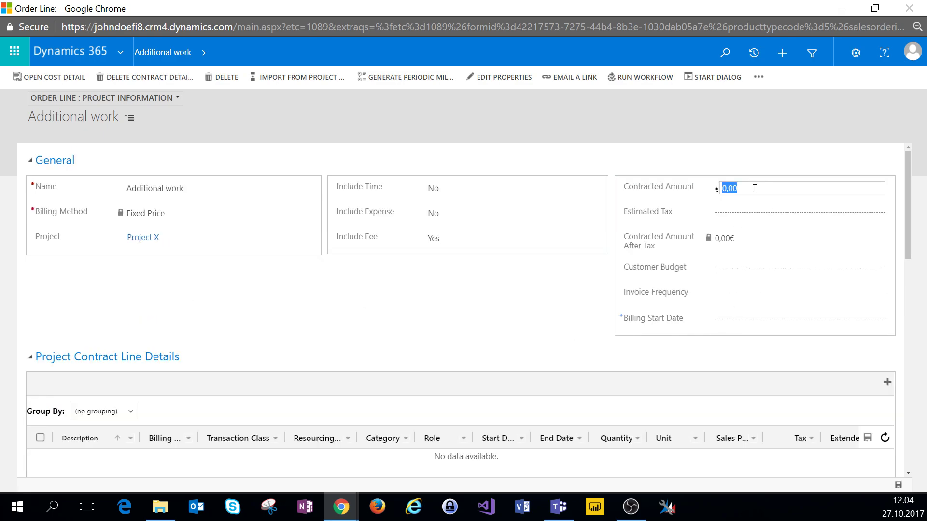
type("10000")
key("Tab")
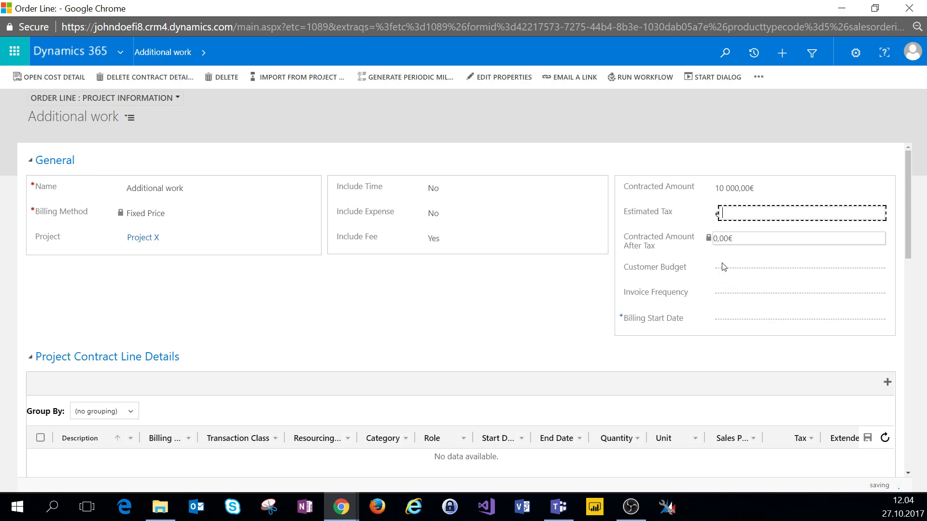
left_click(724, 266)
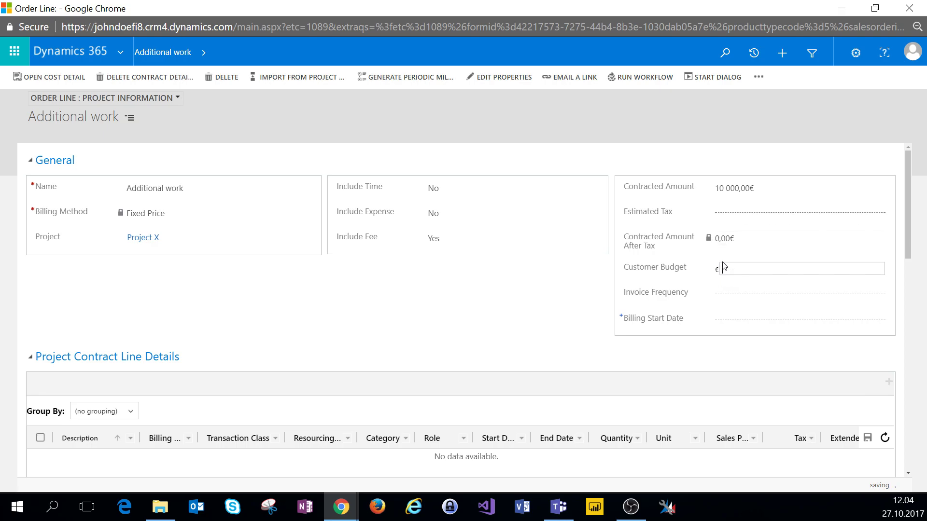
type("10000")
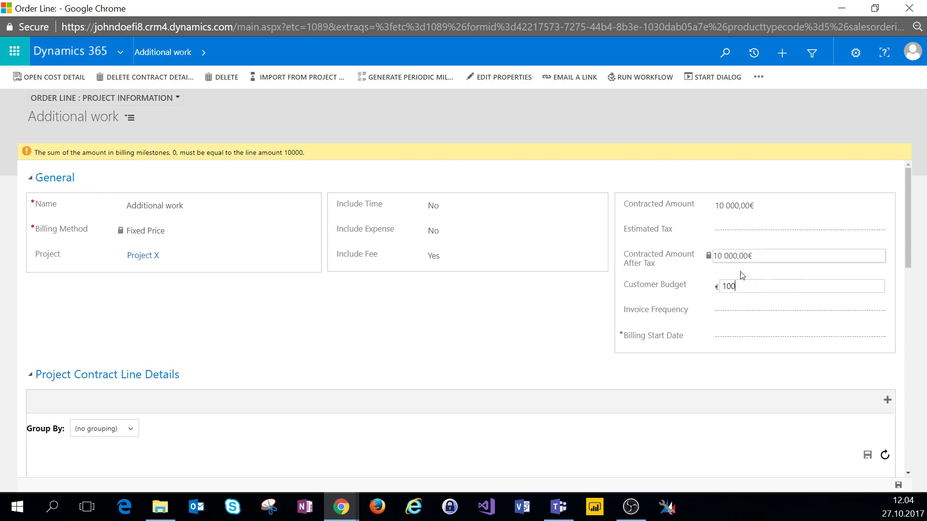
Set the line's invoice frequency to First of Month and its billing start date to 1.11.2017.
left_click(747, 312)
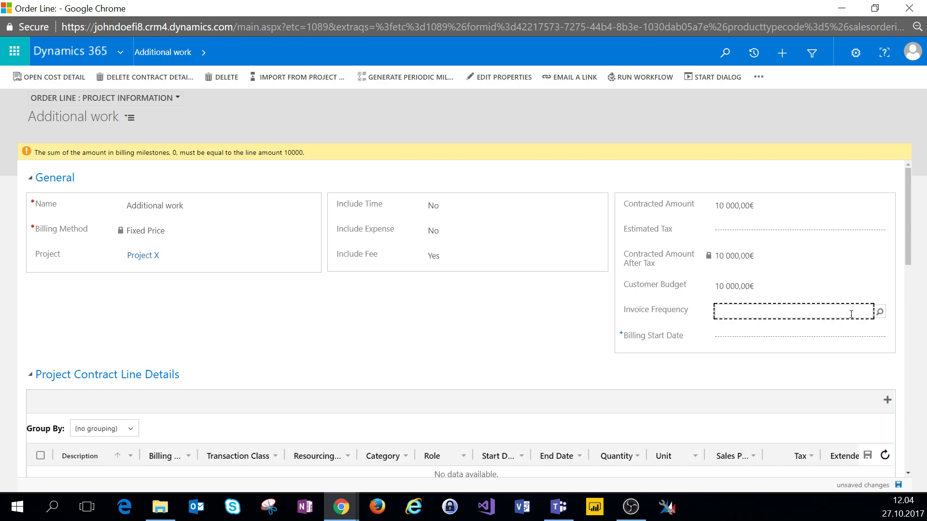
left_click(880, 313)
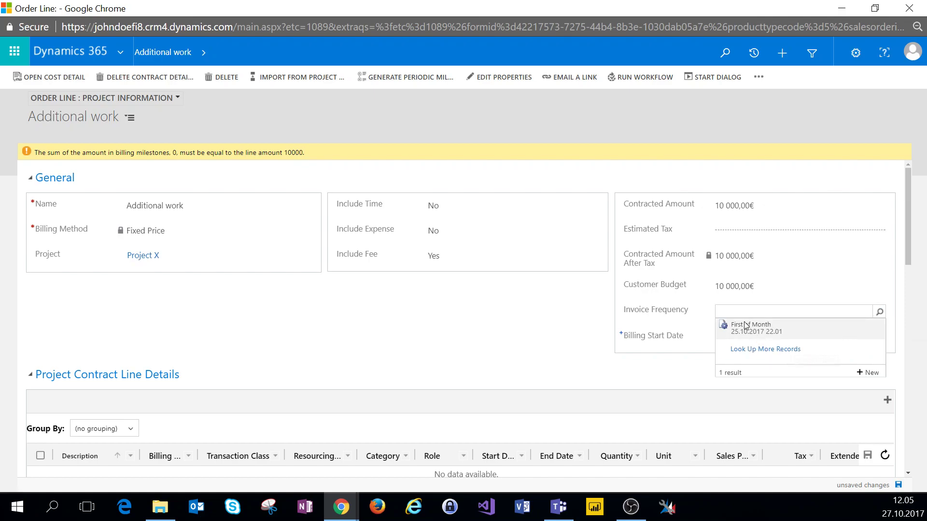
left_click(745, 325)
left_click(885, 344)
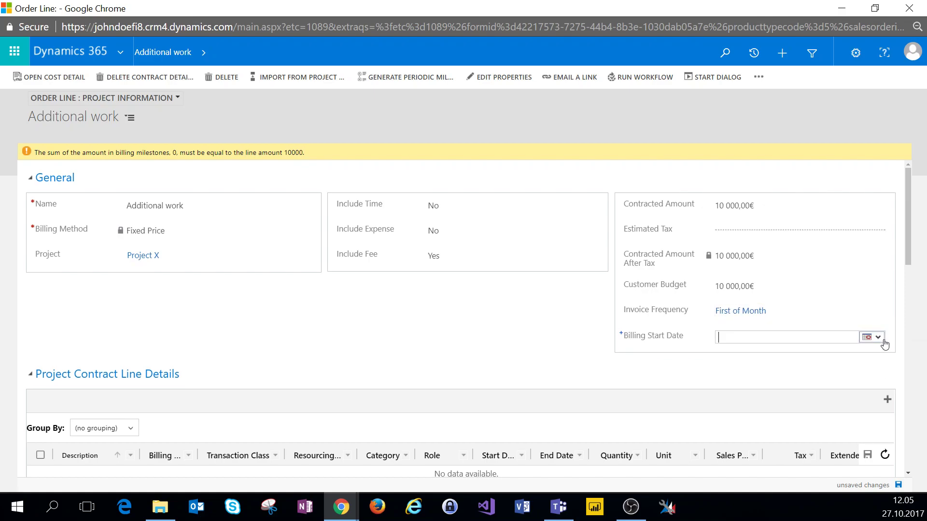
left_click(878, 338)
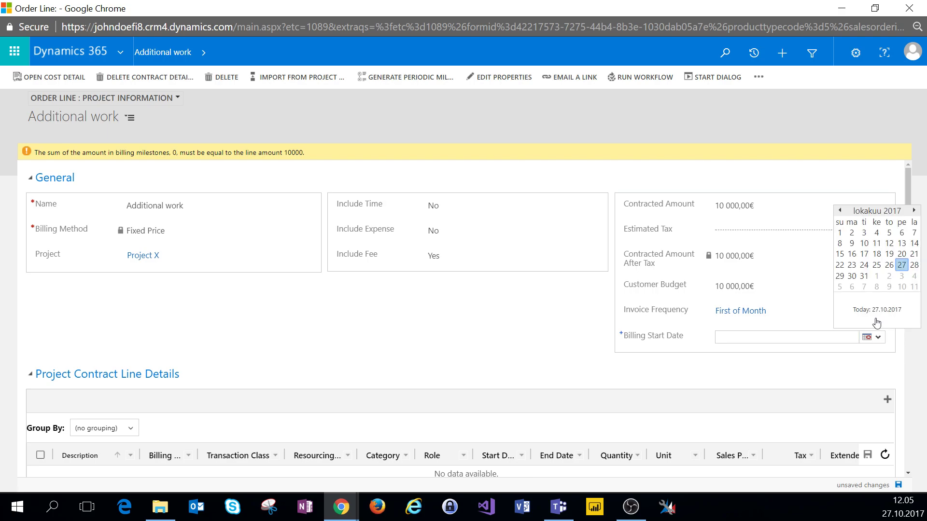
left_click(877, 277)
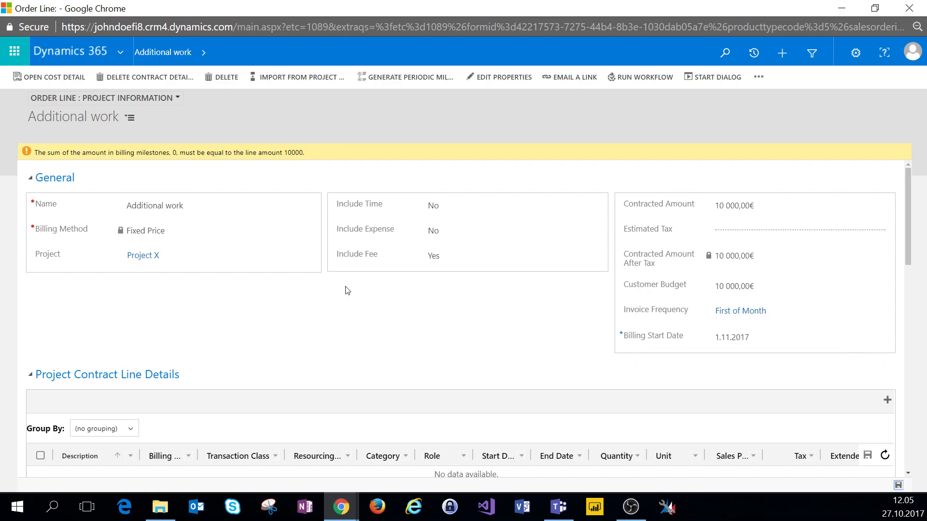
Examine the line's Invoice Schedule section and the command for generating periodic milestones.
scroll(346, 292, "down", 8)
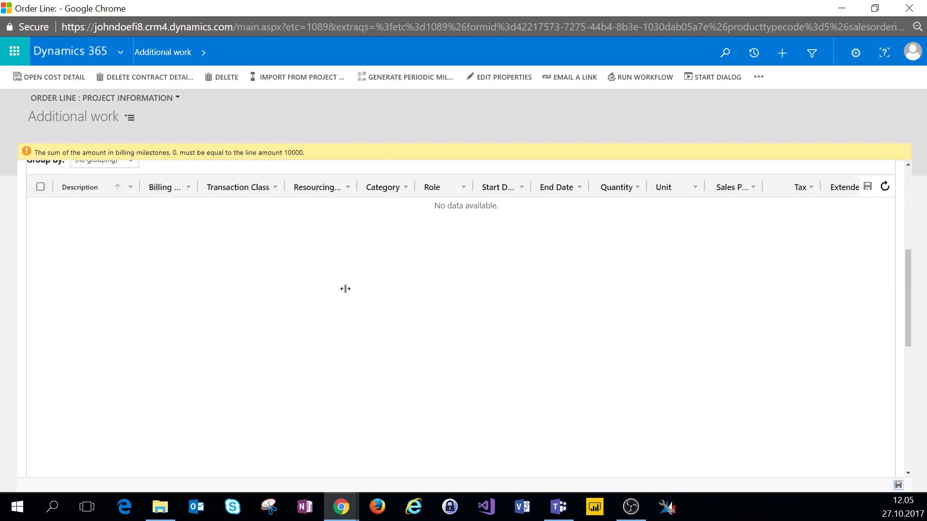
scroll(345, 289, "down", 5)
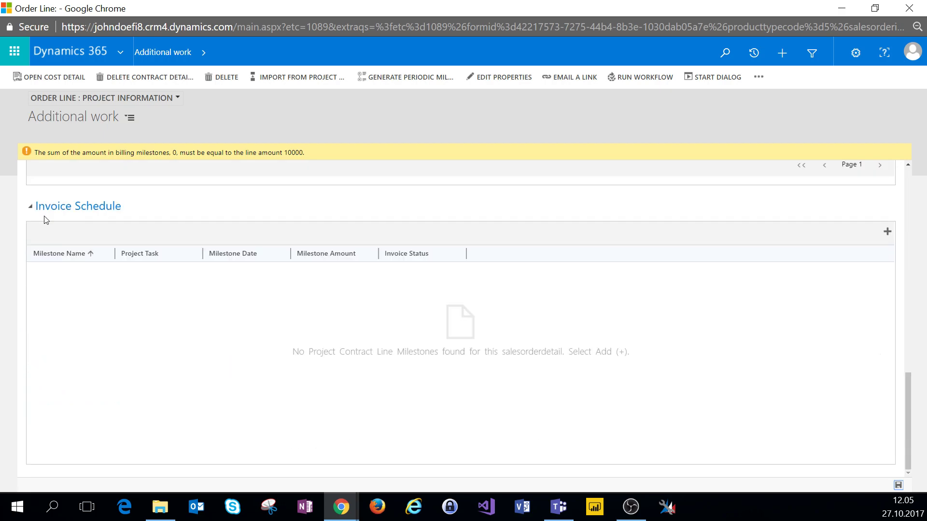
scroll(515, 376, "up", 6)
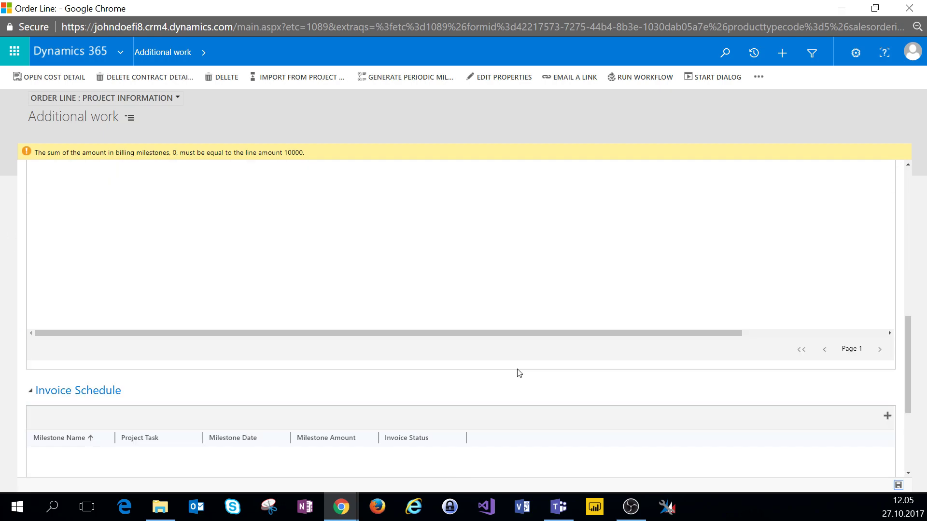
scroll(517, 369, "up", 5)
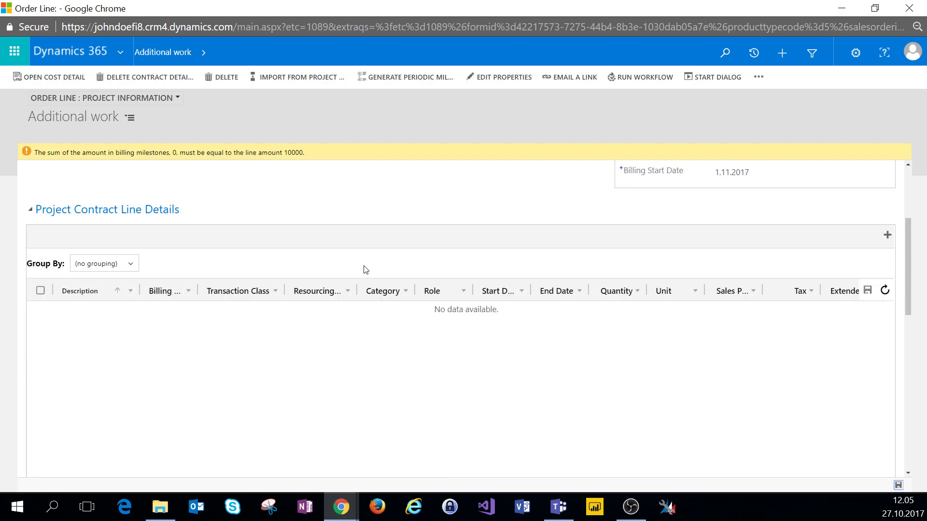
left_click(415, 81)
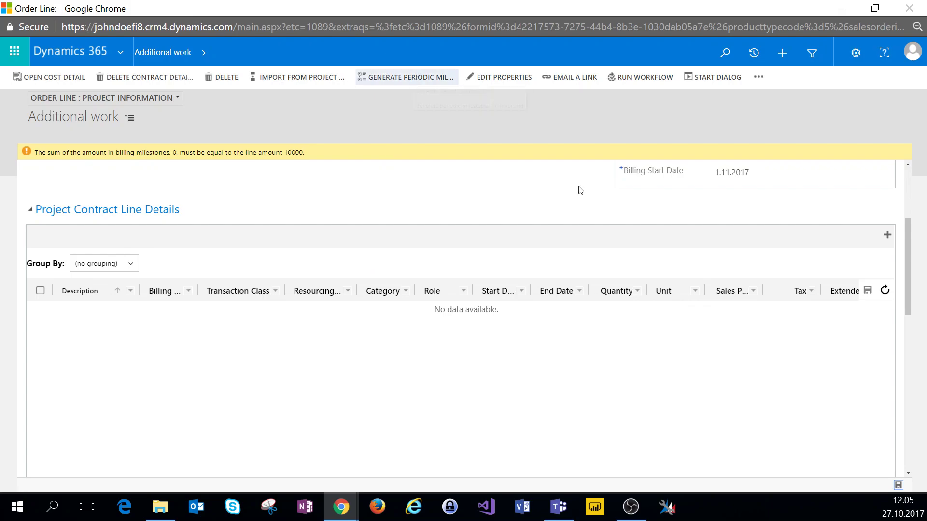
Start a new contract line detail described as "Fees", with transaction class Fee and unit Pieces.
left_click(887, 238)
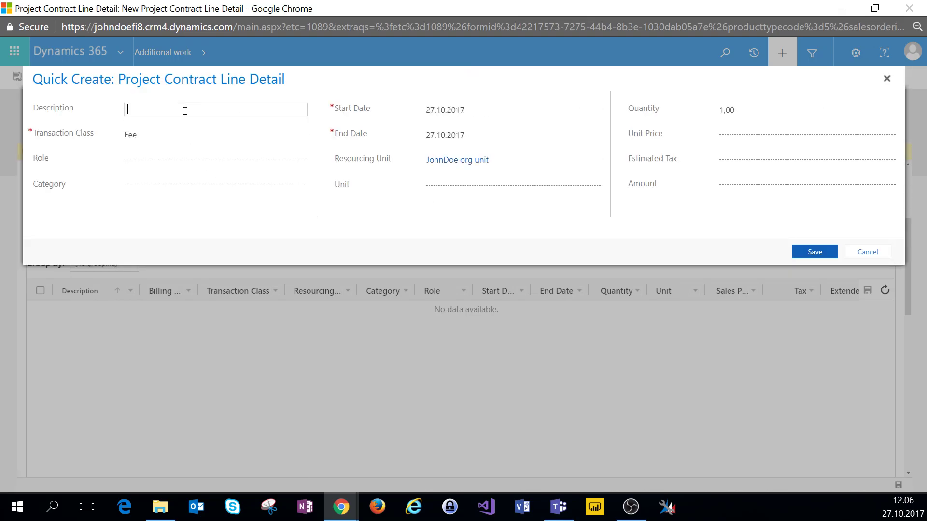
type("Fees")
key("Tab")
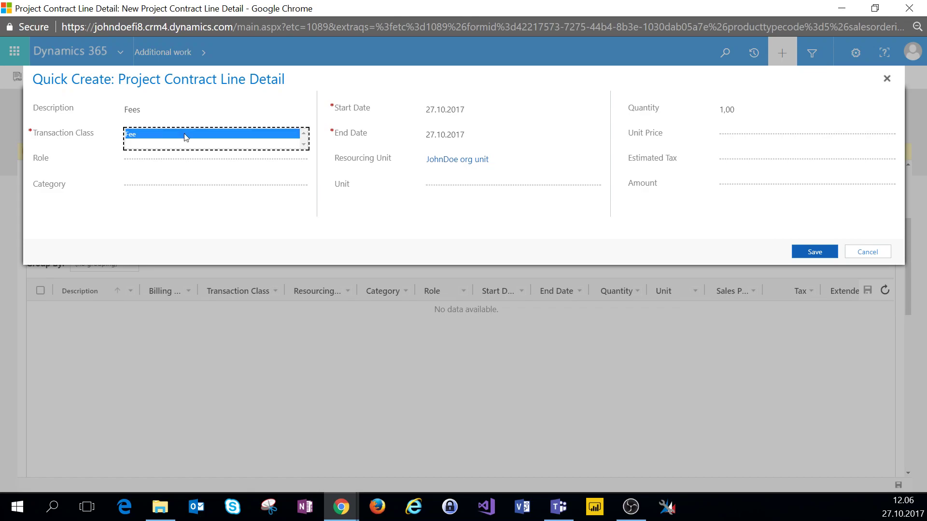
left_click(175, 155)
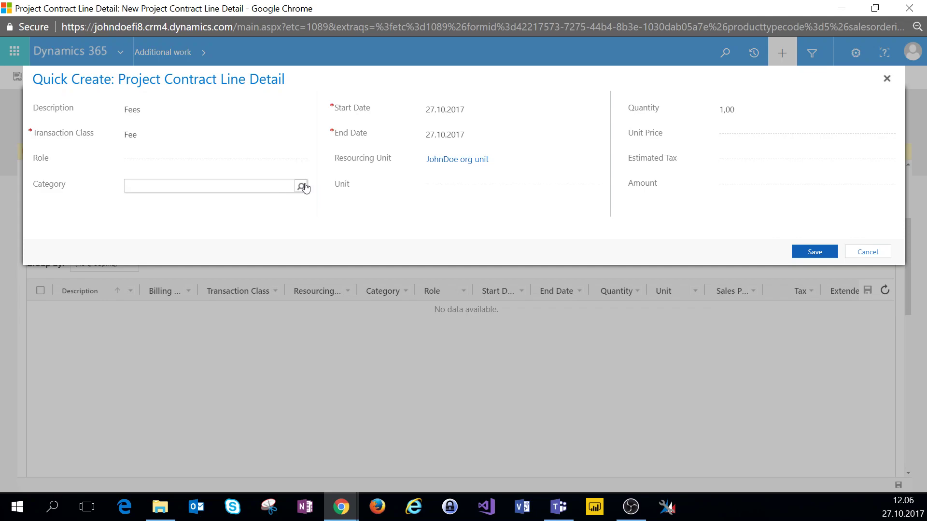
left_click(488, 186)
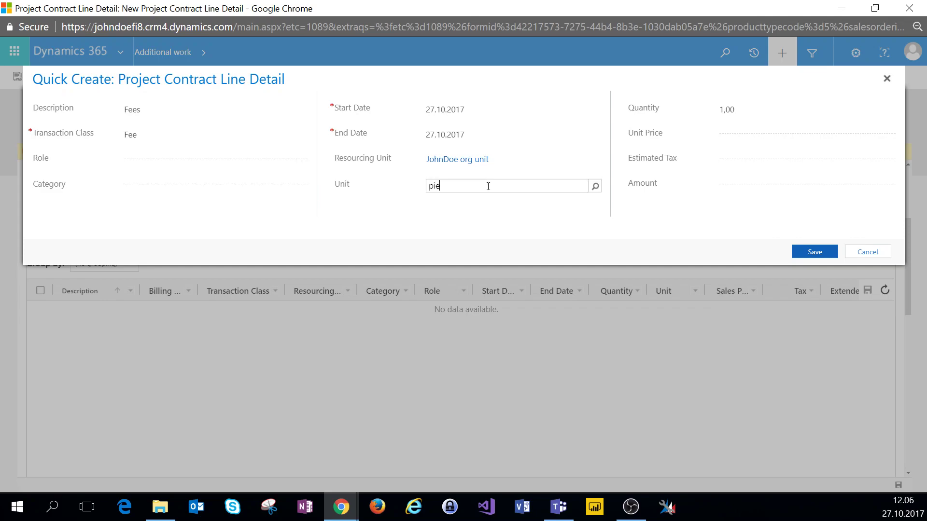
key("Tab")
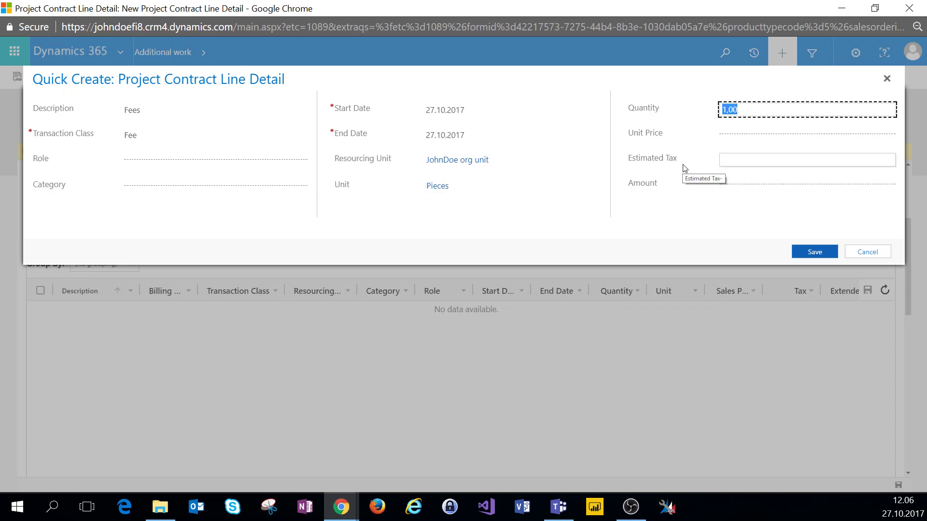
Set the Fees detail's unit price to 10 000 € and save the detail.
left_click(738, 133)
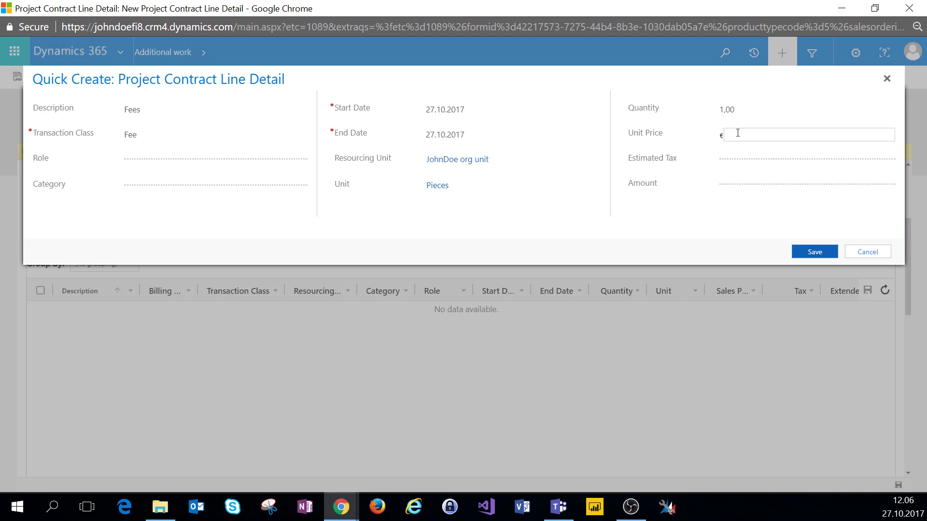
key("Tab")
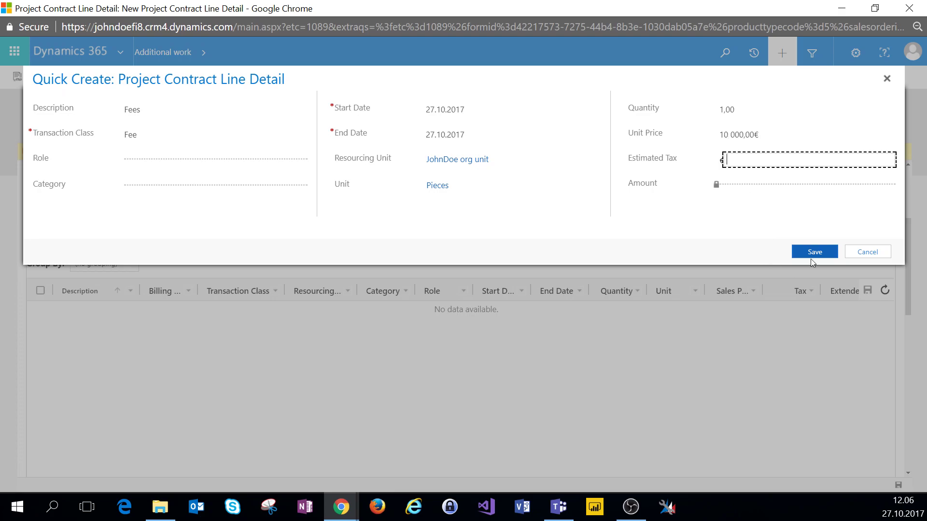
left_click(815, 252)
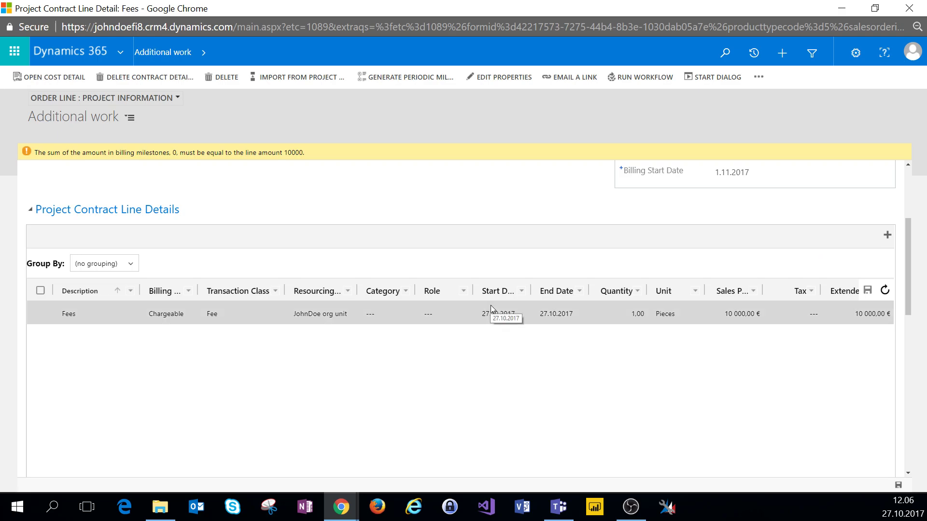
Generate the periodic milestones for the Additional work line and check them in the Invoice Schedule.
left_click(418, 78)
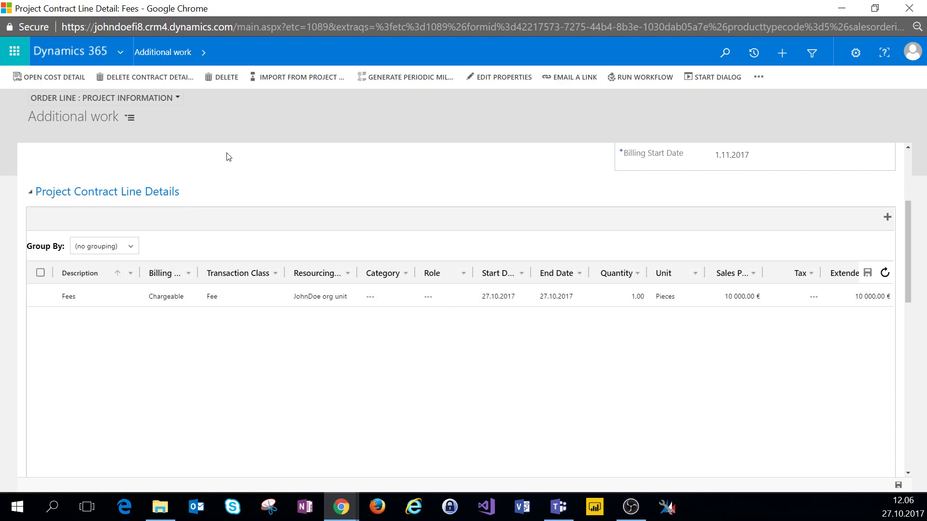
scroll(240, 300, "down", 8)
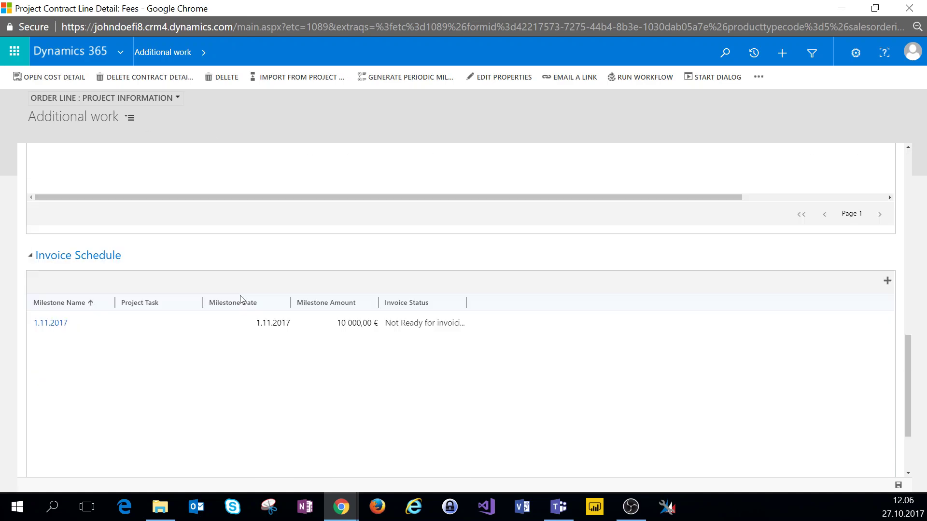
scroll(240, 300, "up", 1)
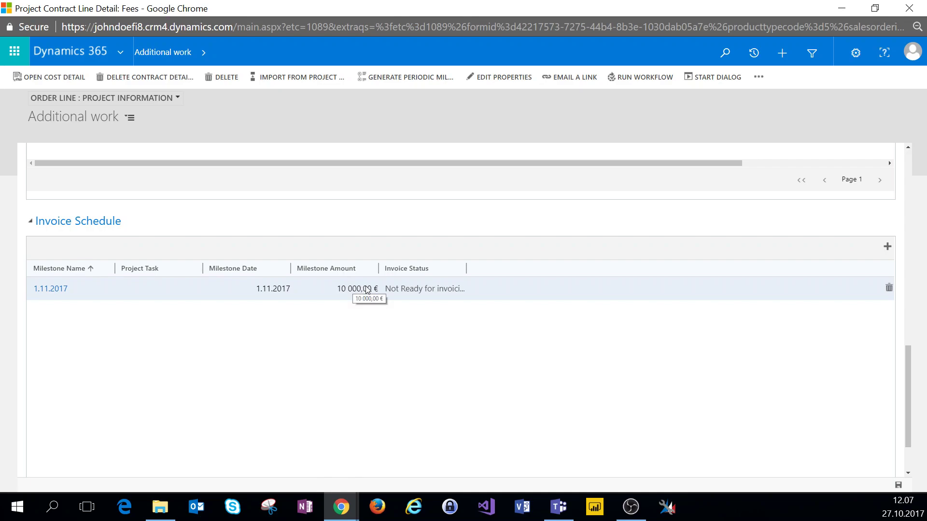
Open the Additional work line's 1.11.2017 milestone and examine its Invoice Status options without changing the status.
double_click(527, 293)
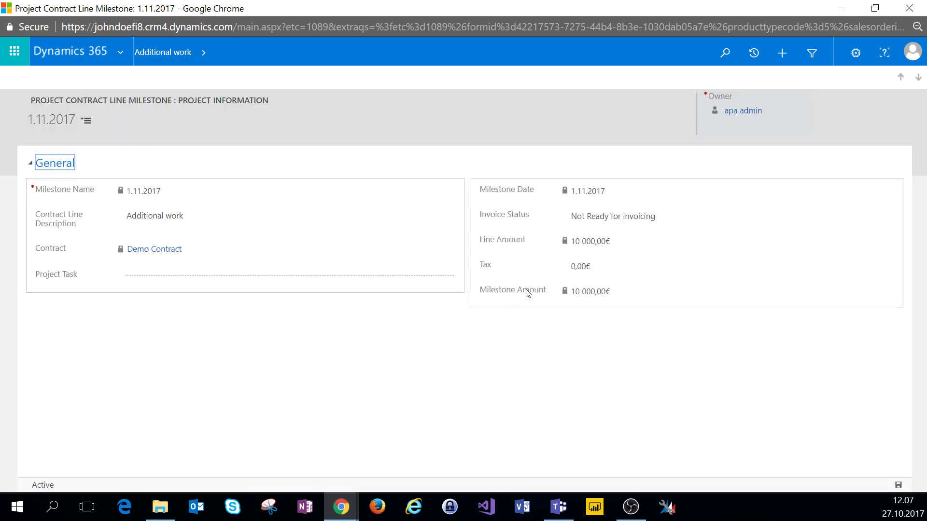
left_click(616, 217)
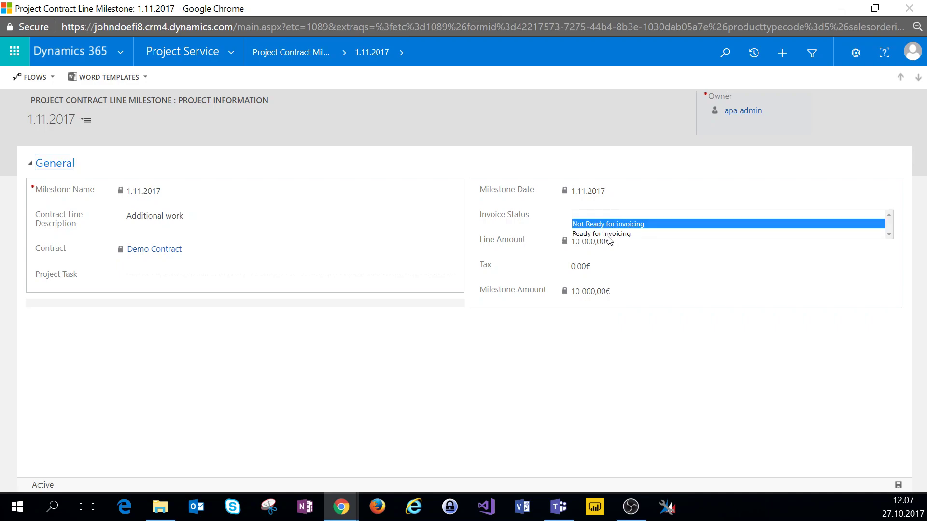
left_click(638, 383)
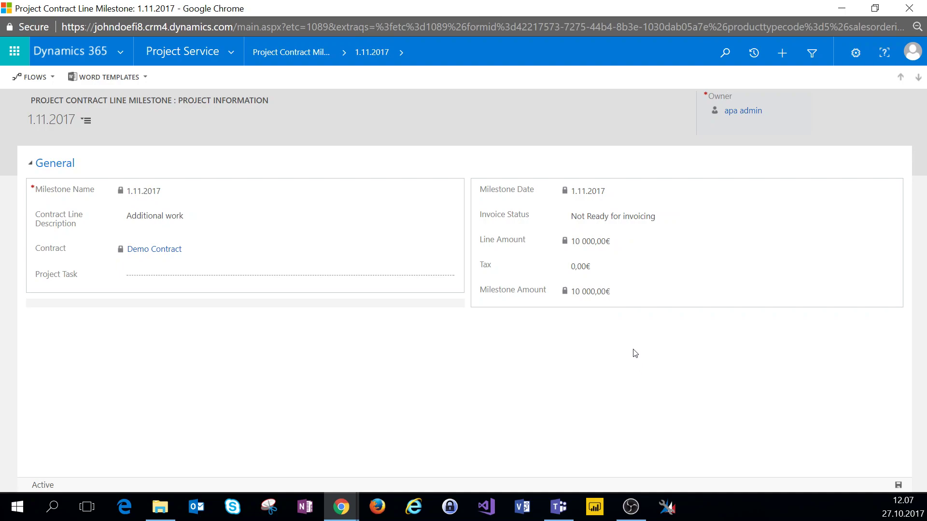
left_click(616, 219)
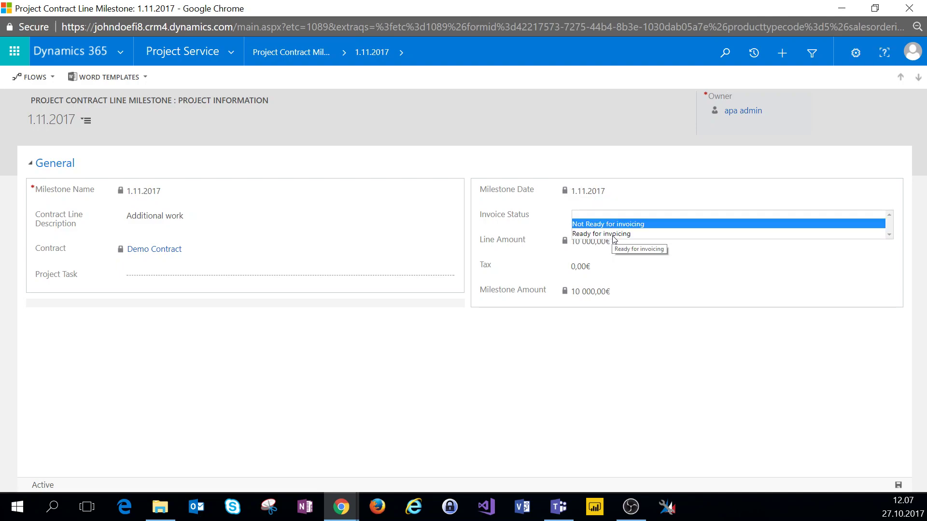
left_click(660, 396)
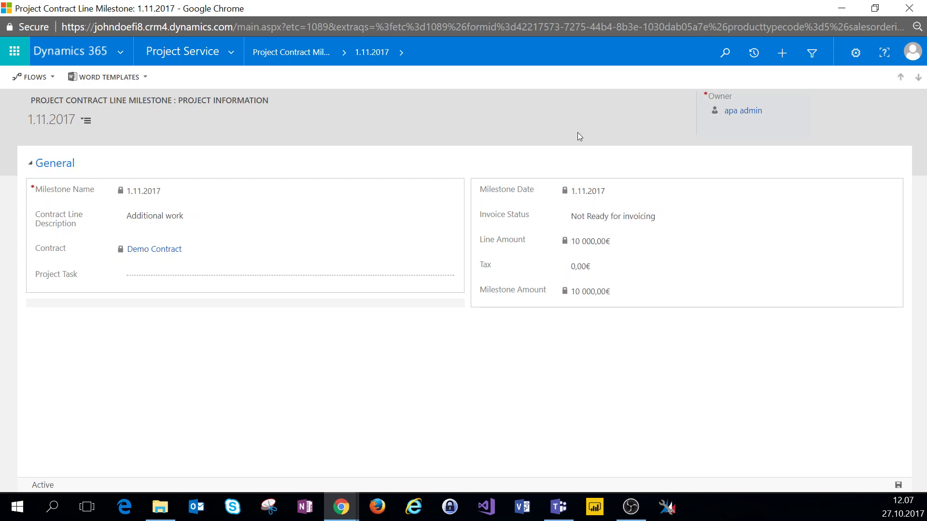
left_click(911, 8)
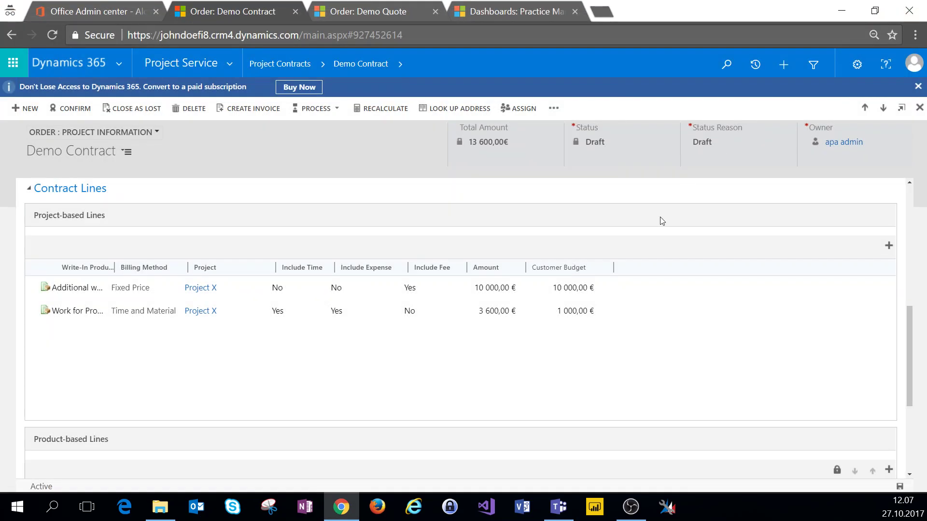
Open the Time and Material contract line "Work for Project X" and review its general information and contract line details.
scroll(630, 324, "up", 3)
scroll(630, 323, "down", 2)
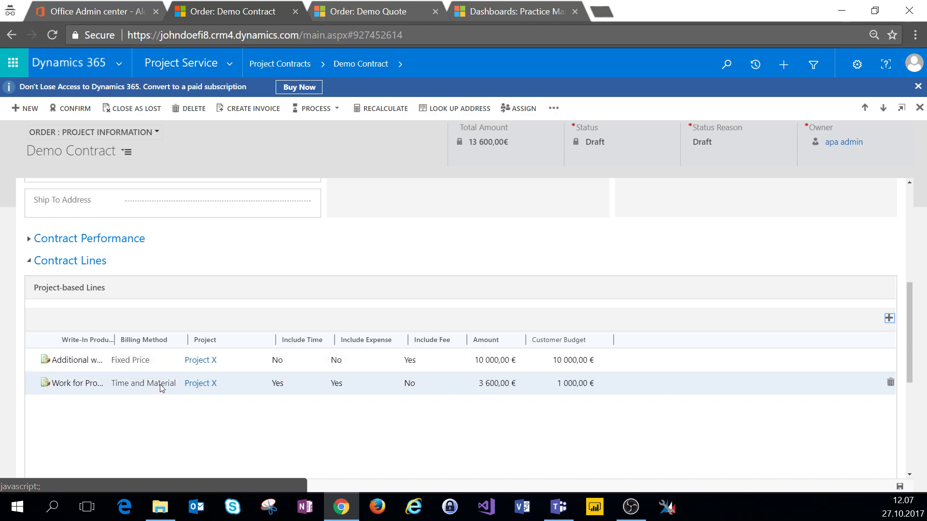
double_click(441, 385)
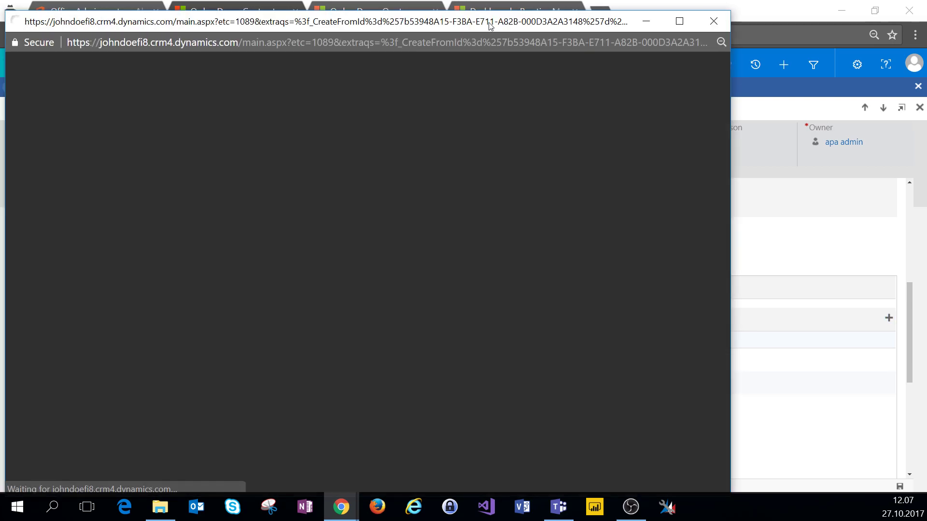
double_click(489, 21)
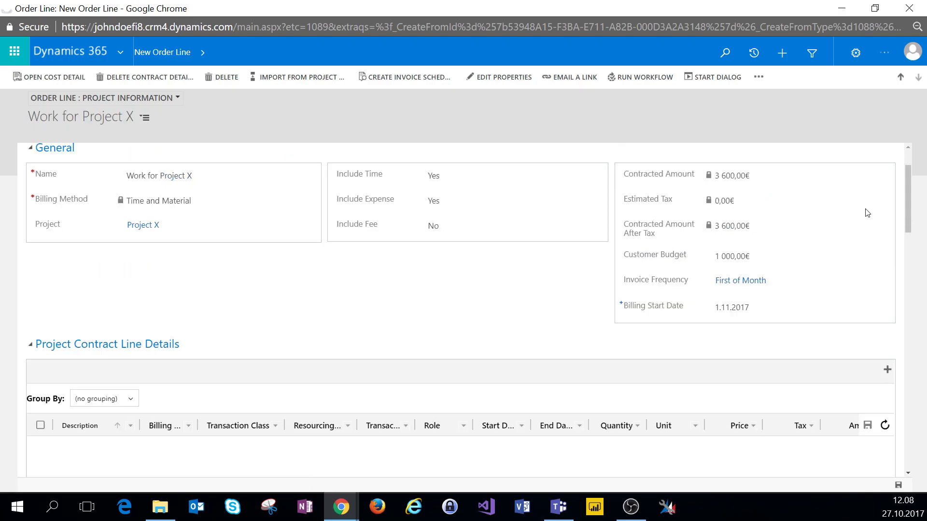
scroll(904, 188, "down", 3)
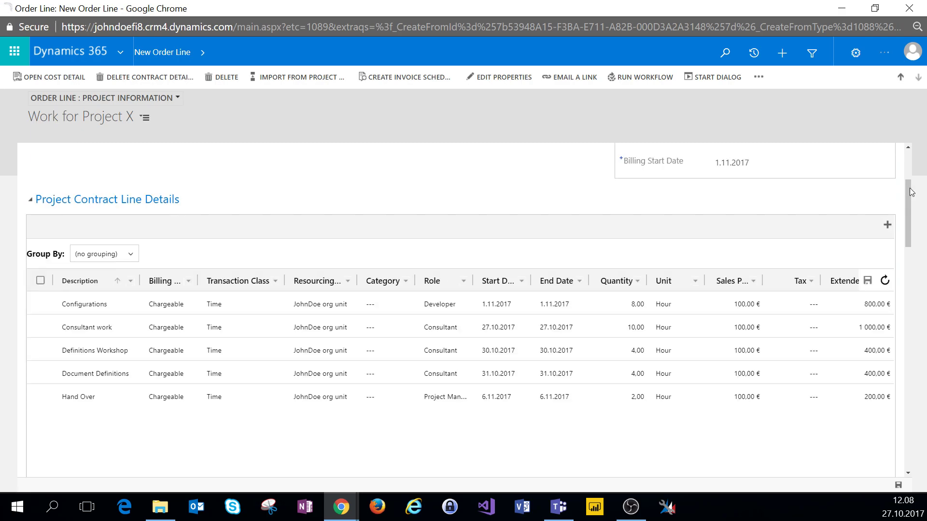
scroll(910, 201, "down", 1)
left_click_drag(912, 208, 902, 149)
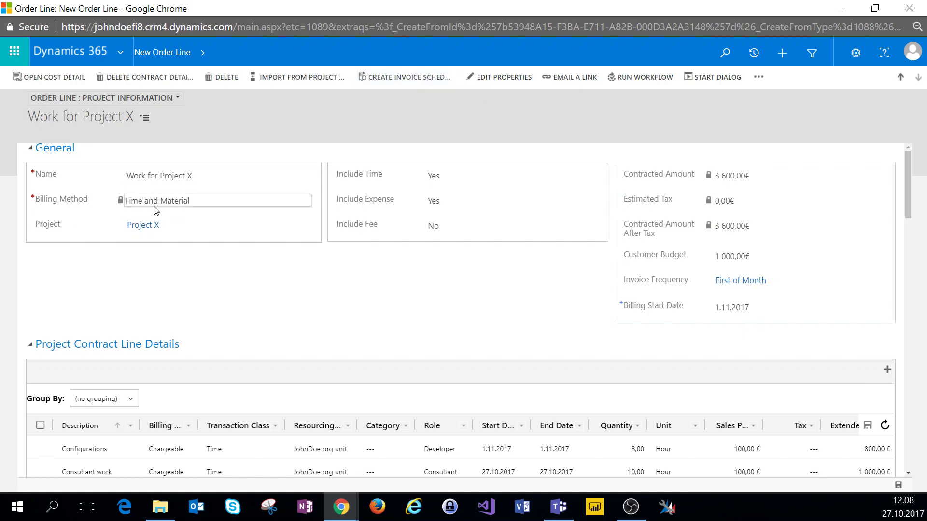
Create the invoice schedule for the Work for Project X line and check its run date and transaction cut-off date.
left_click(405, 80)
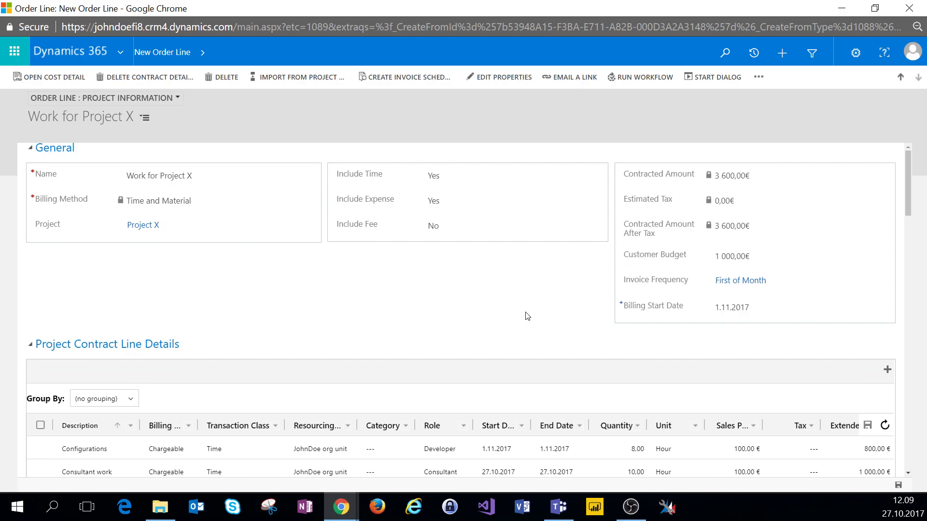
scroll(527, 316, "down", 5)
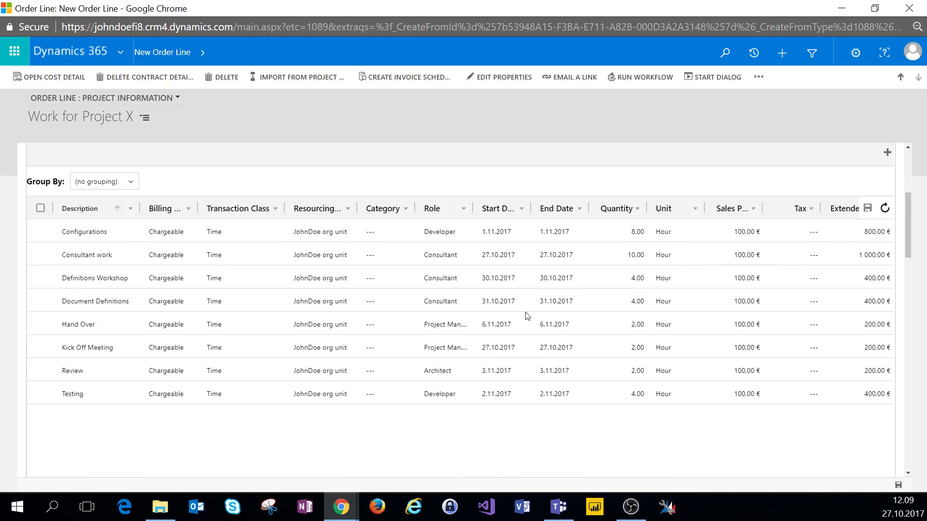
scroll(527, 316, "up", 3)
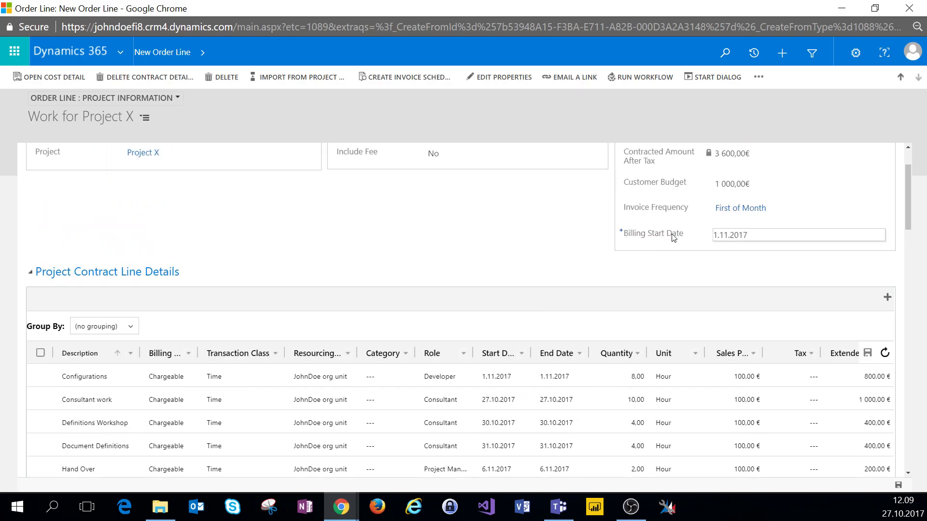
scroll(505, 300, "down", 4)
scroll(505, 301, "down", 5)
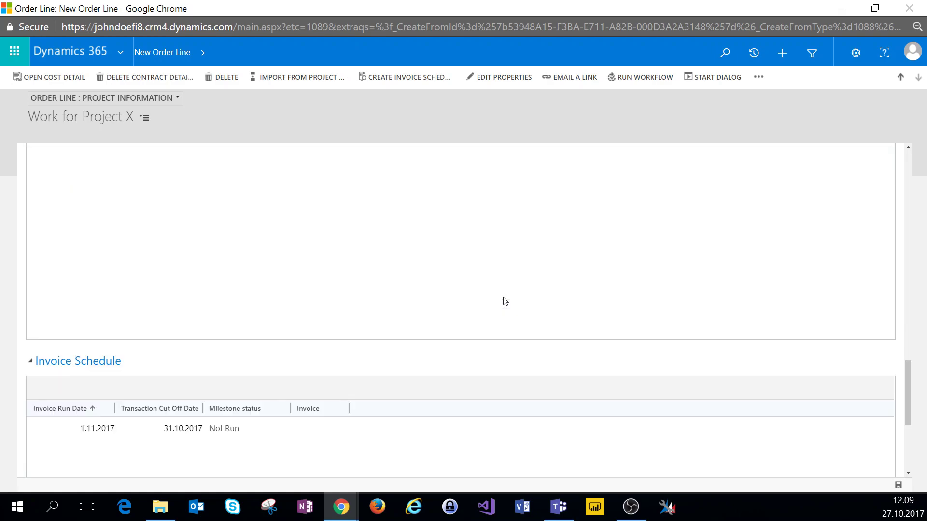
scroll(505, 300, "down", 5)
scroll(313, 300, "up", 2)
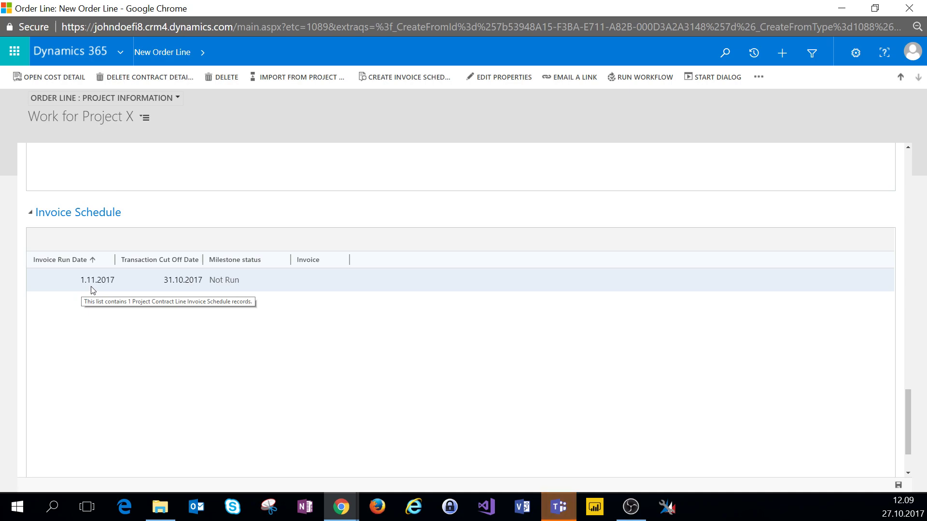
left_click(560, 506)
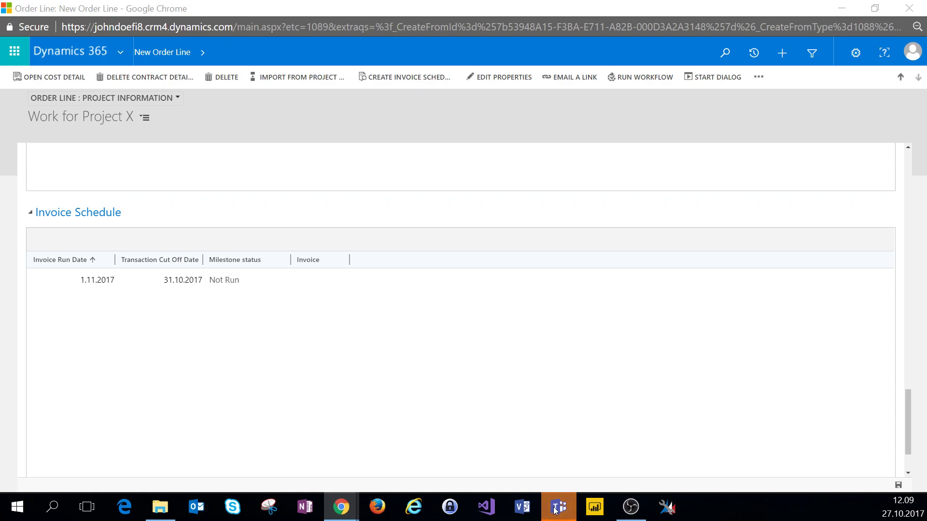
right_click(562, 507)
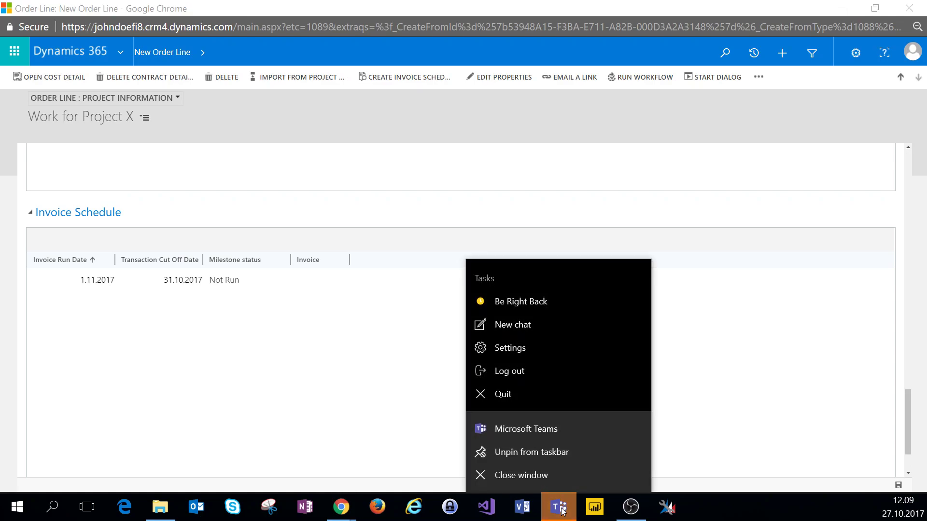
left_click(556, 475)
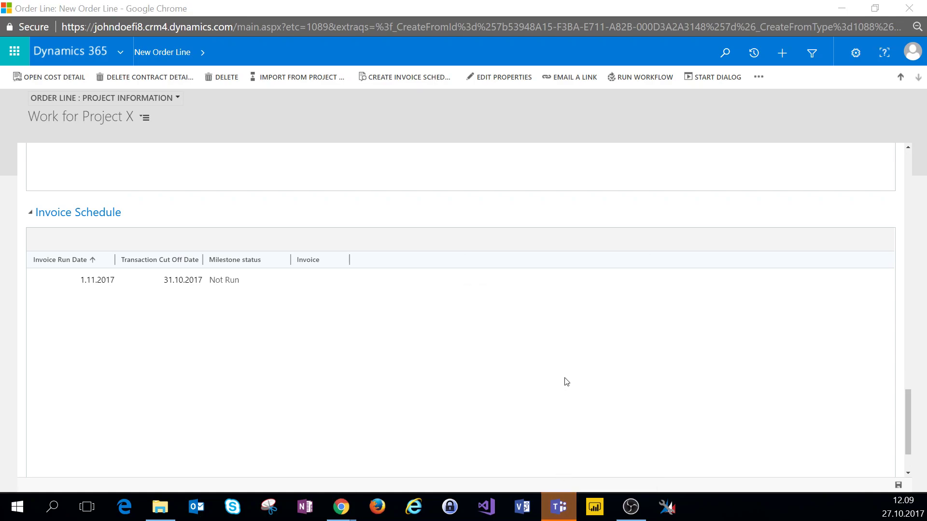
Close the Work for Project X line and confirm the Demo Contract.
scroll(613, 373, "up", 5)
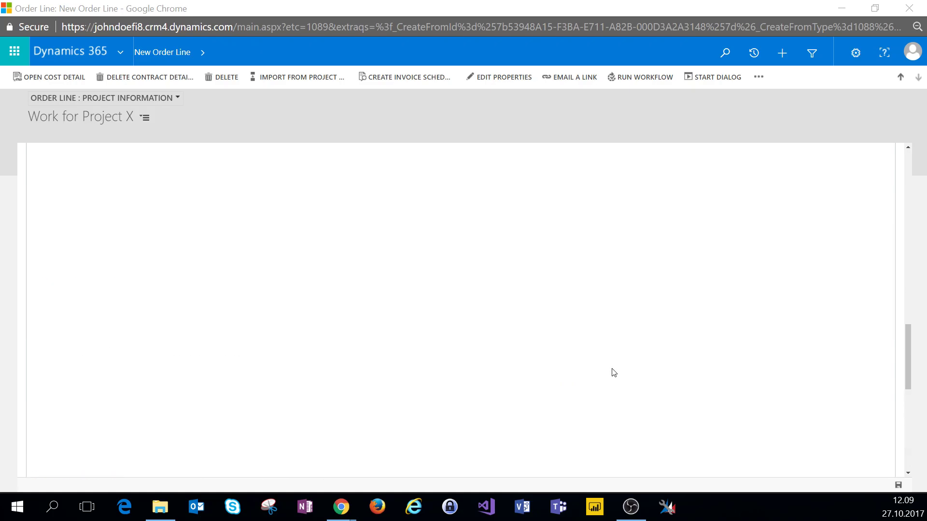
scroll(613, 372, "up", 6)
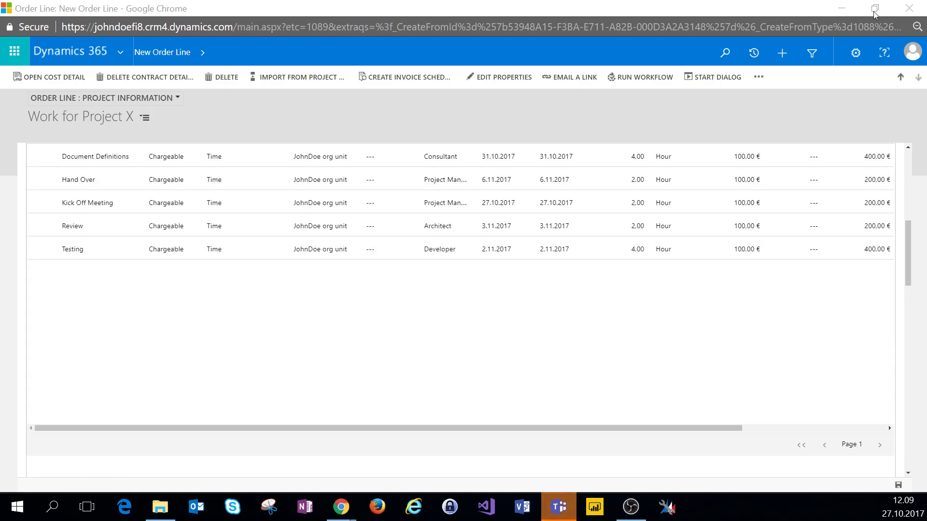
left_click(912, 7)
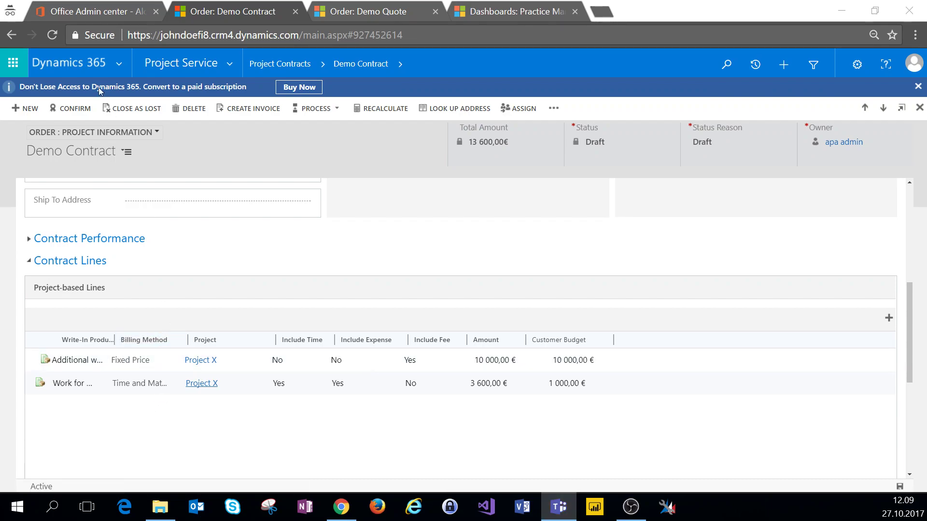
left_click(75, 110)
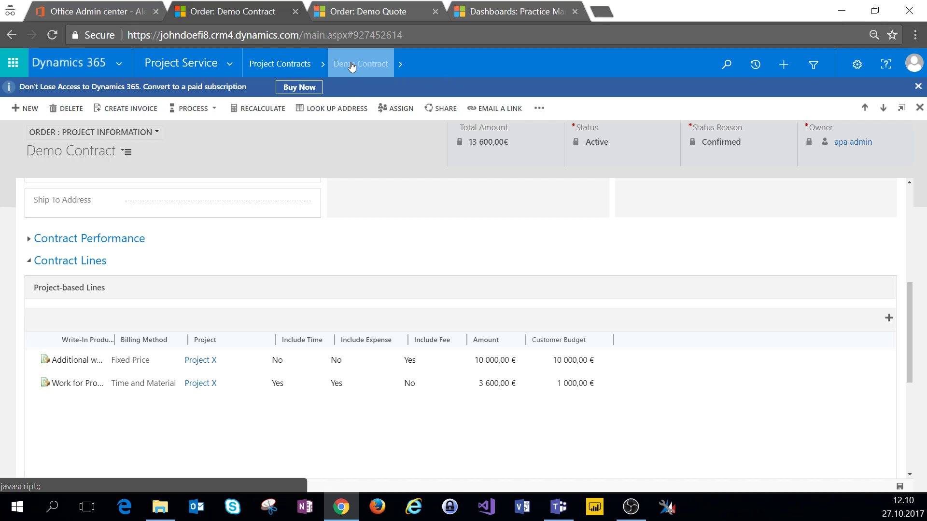
Examine the record types related to the Demo Contract, such as Actuals and Invoices.
left_click(400, 64)
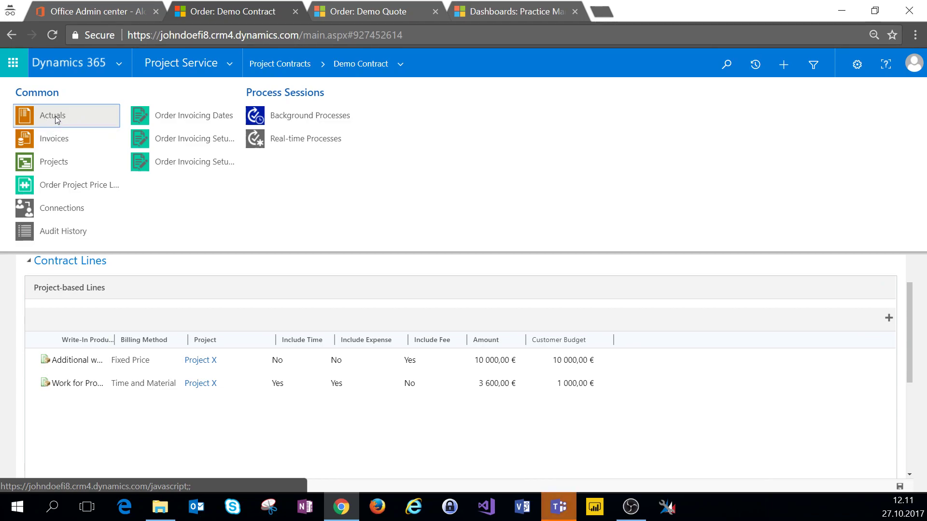
left_click(383, 440)
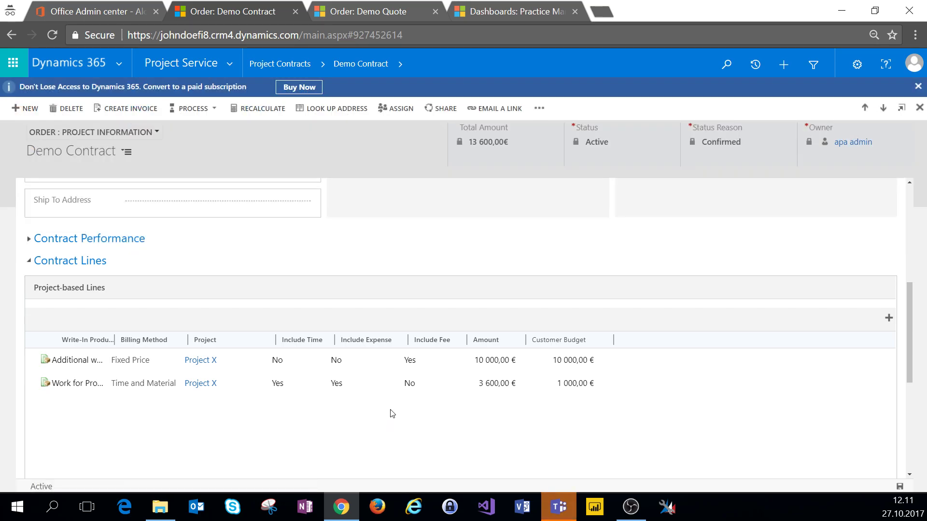